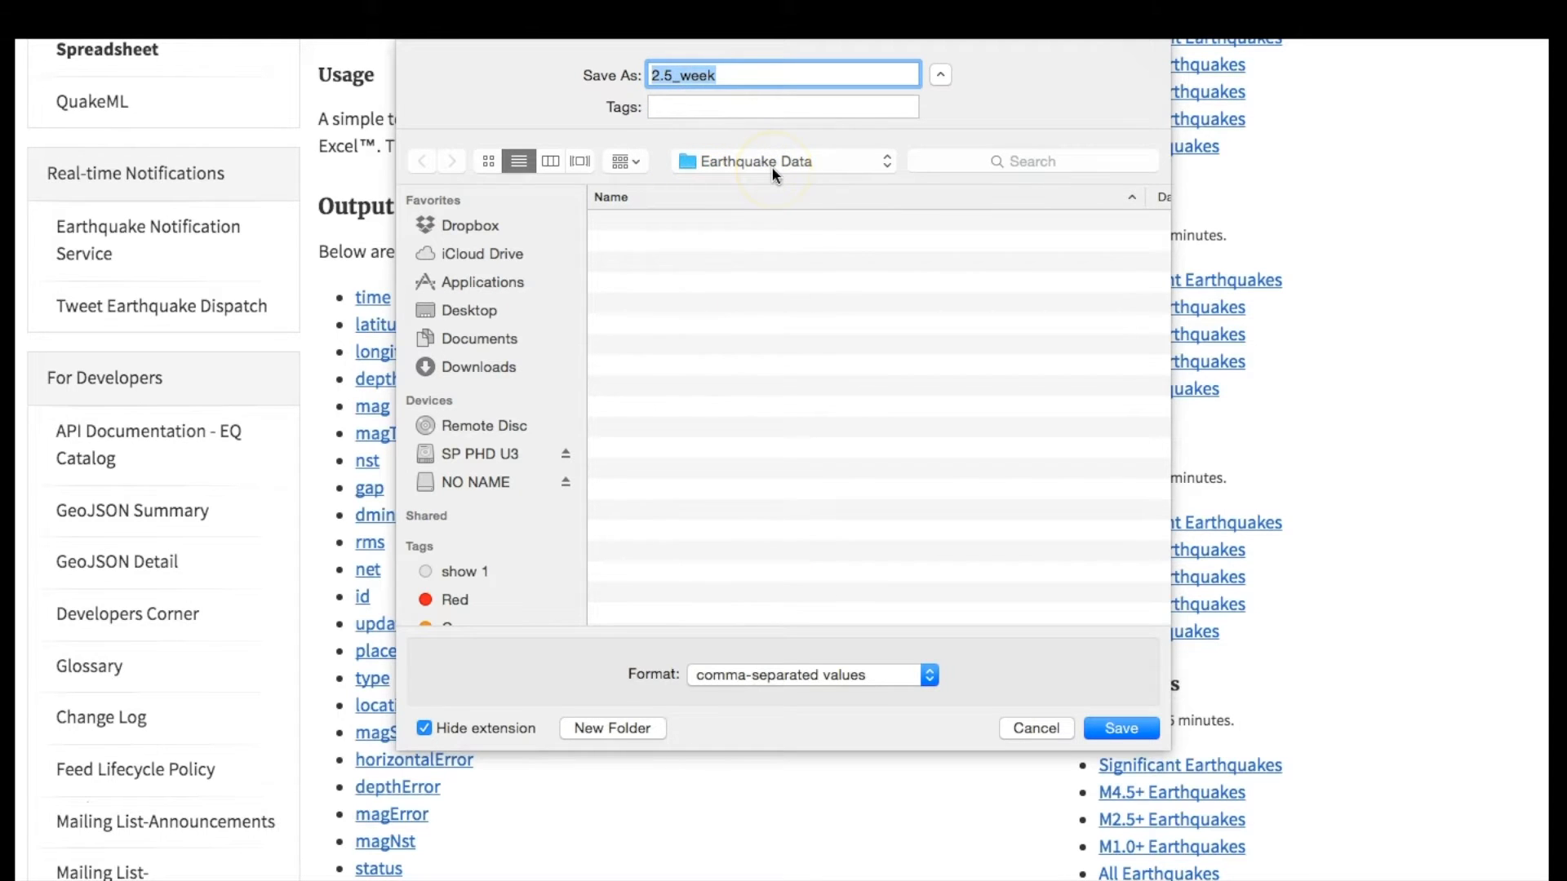
Step: Save the USGS past-week earthquake feed as 2.5_week.csv in the Earthquake Data folder
left_click(1119, 730)
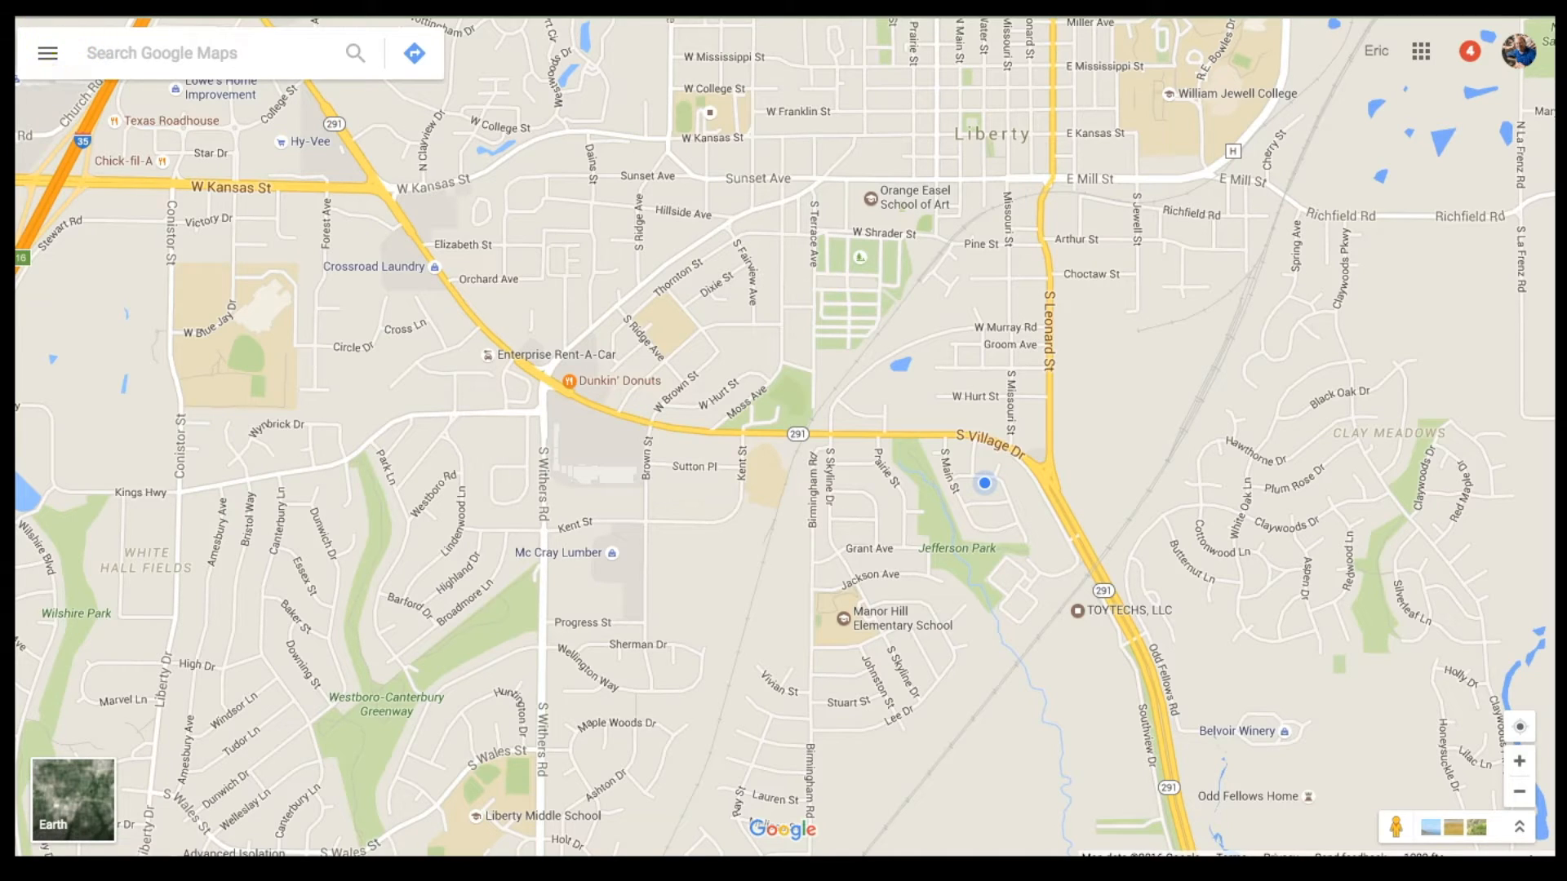
Step: From Your places, show the MAPS list of saved maps and start a new custom map
left_click(46, 35)
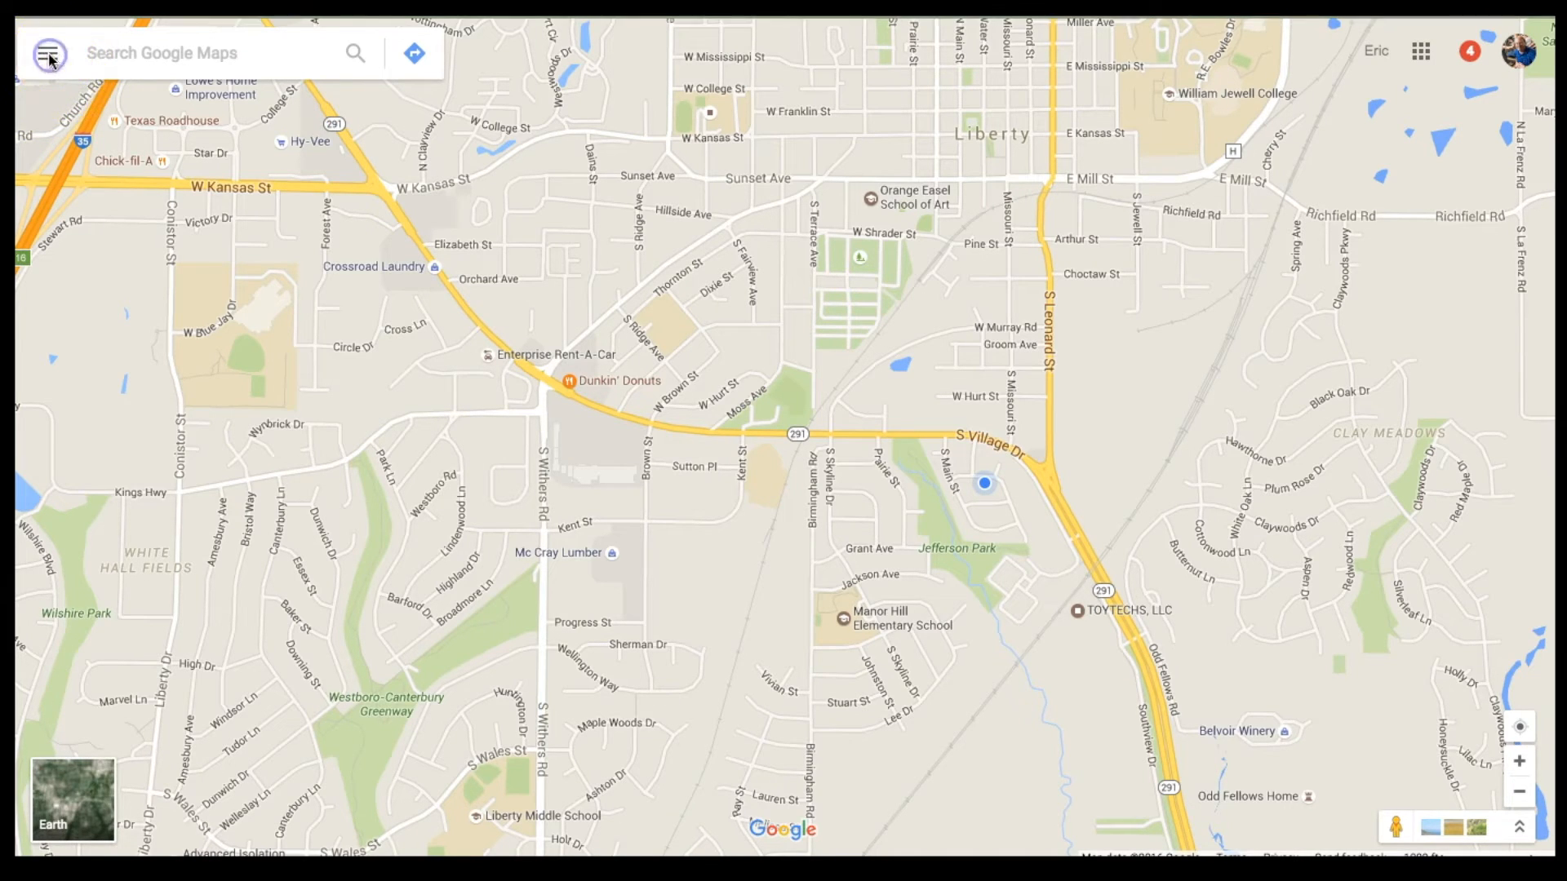
left_click(46, 67)
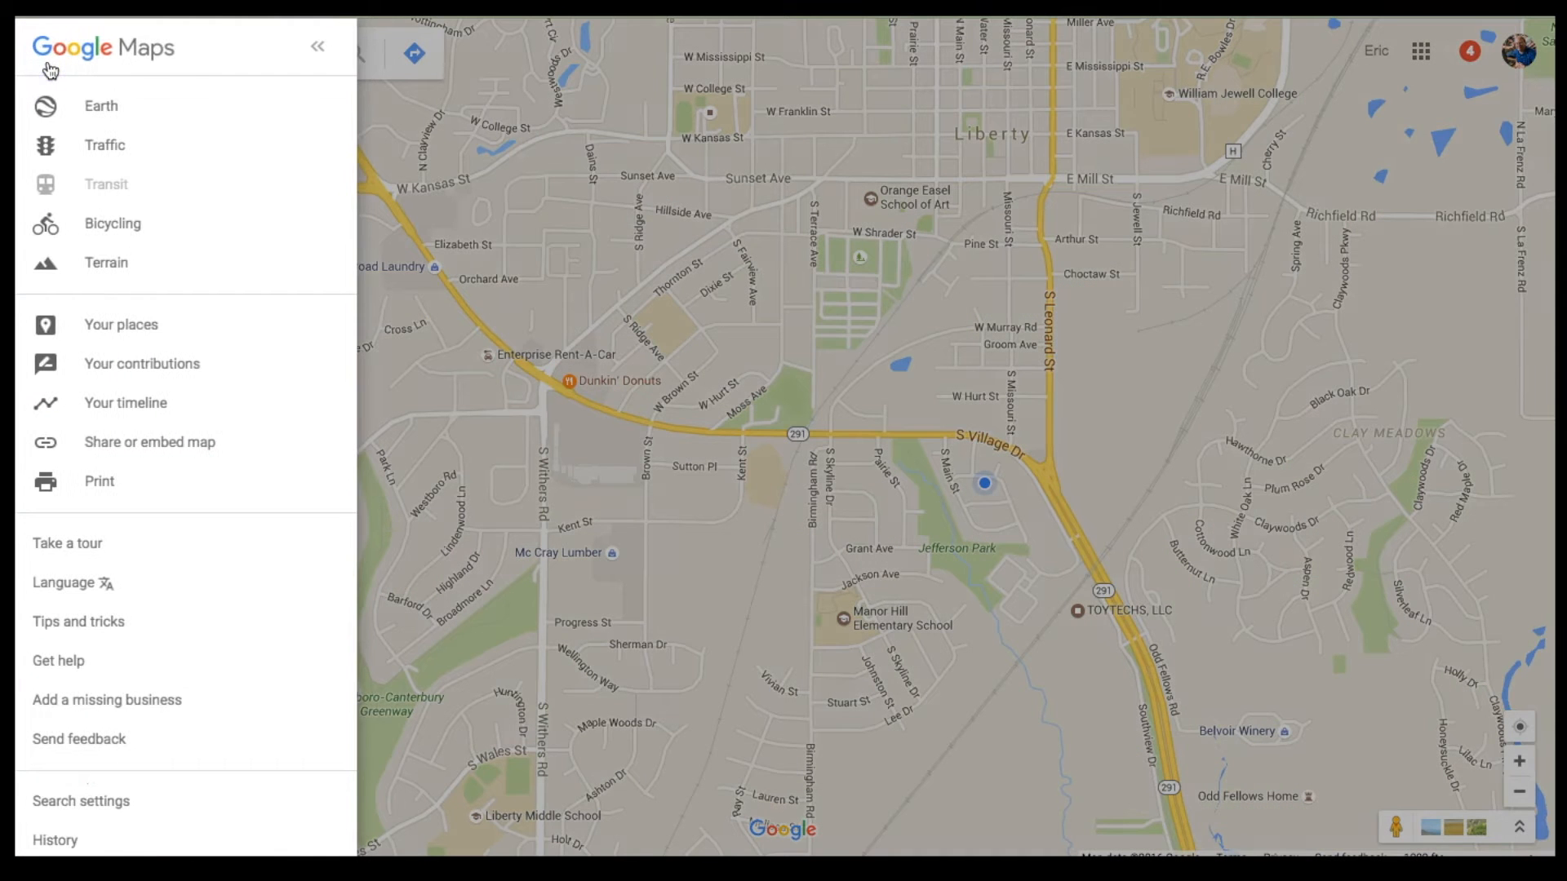
left_click(94, 235)
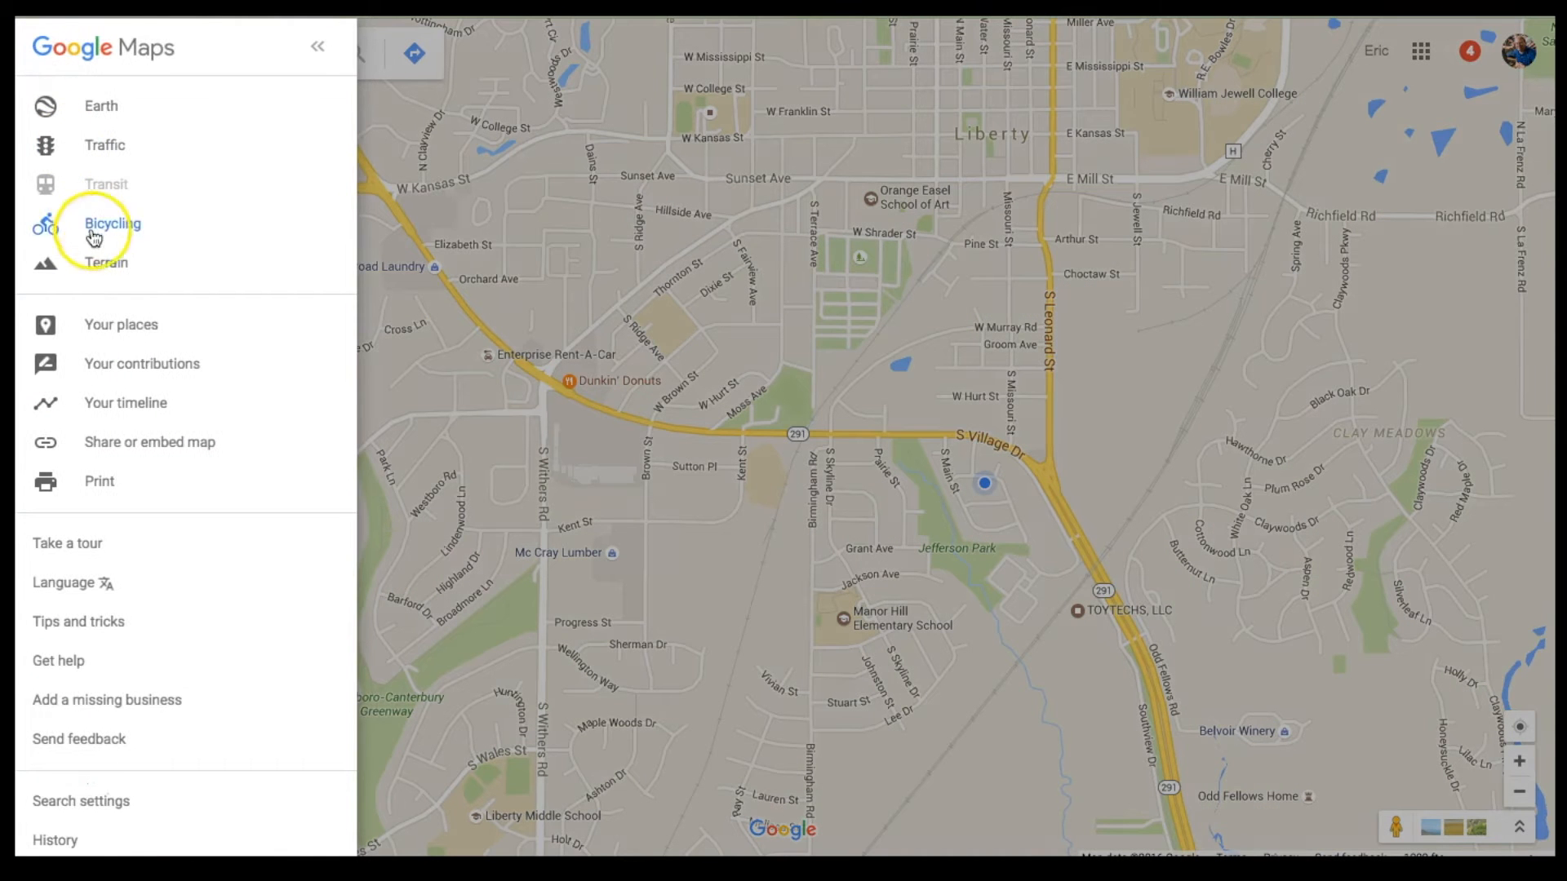
left_click(121, 326)
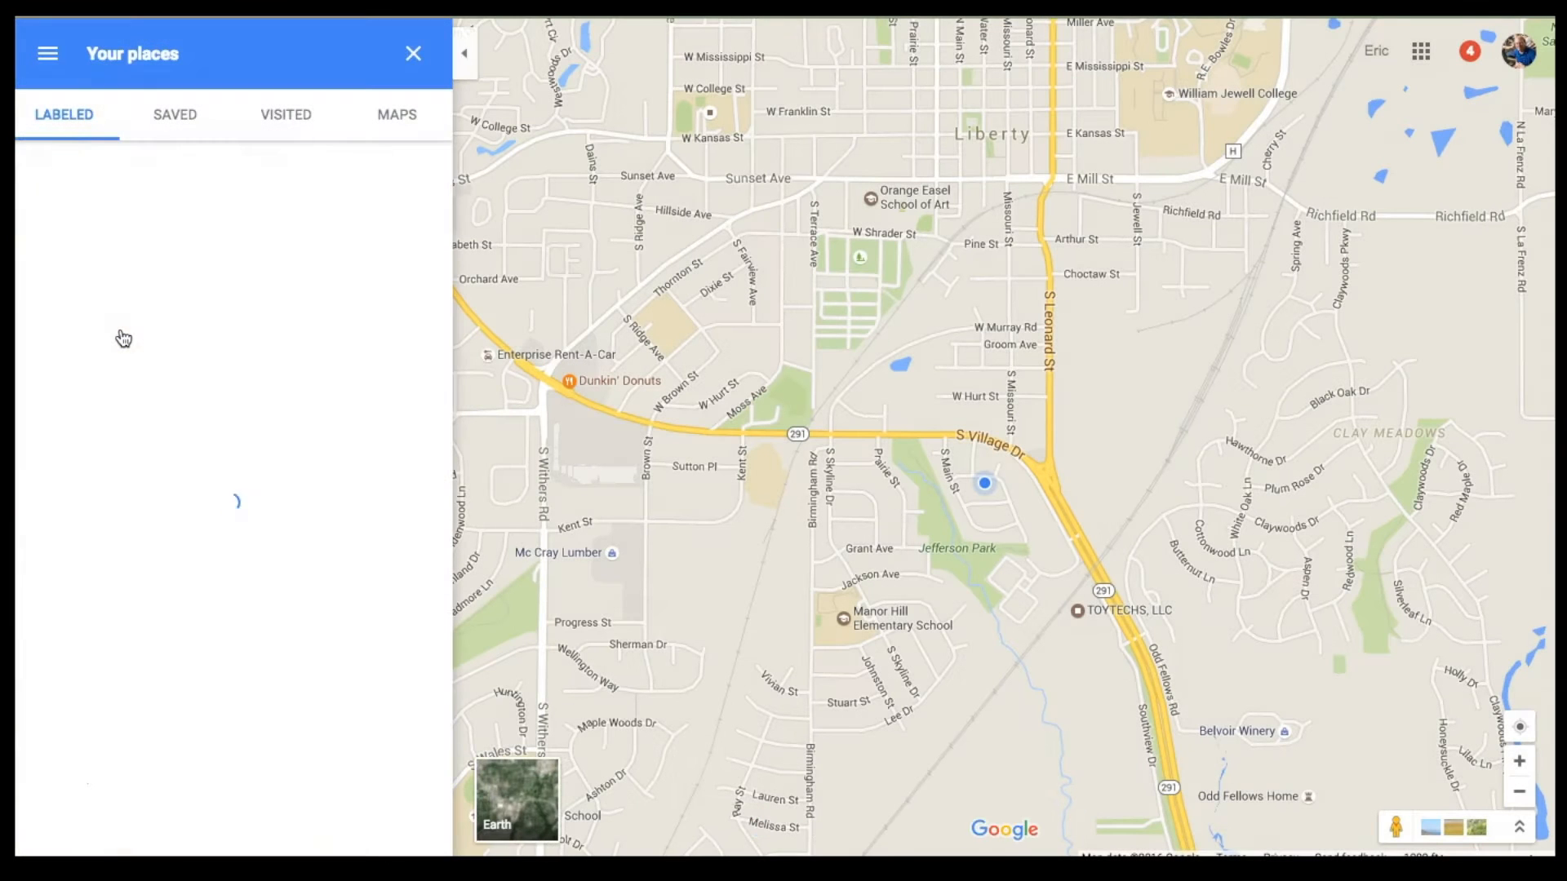
left_click(65, 126)
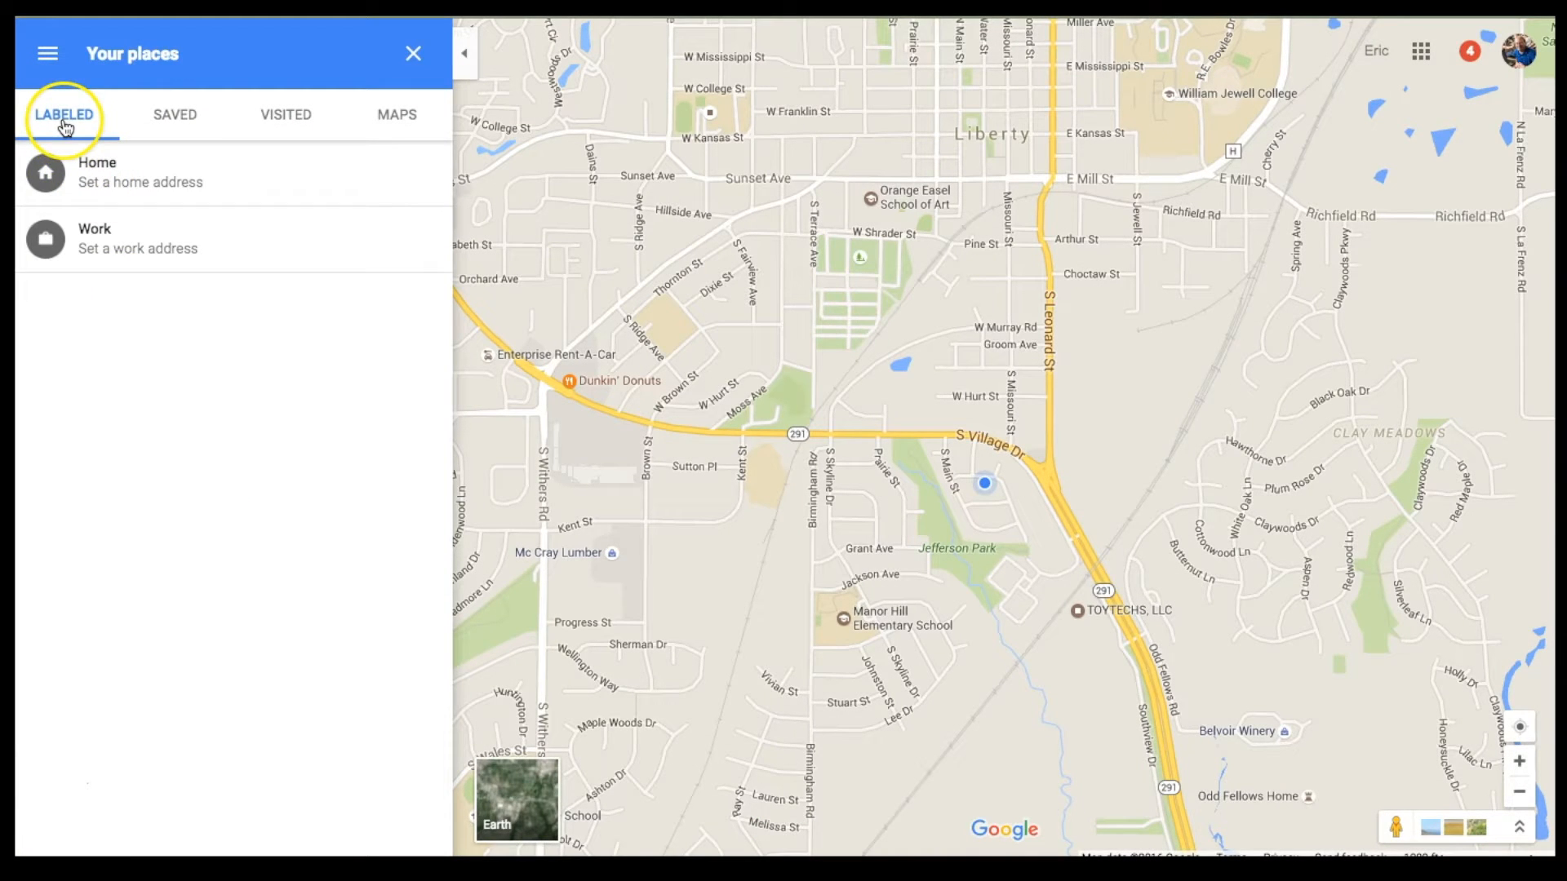
left_click(390, 116)
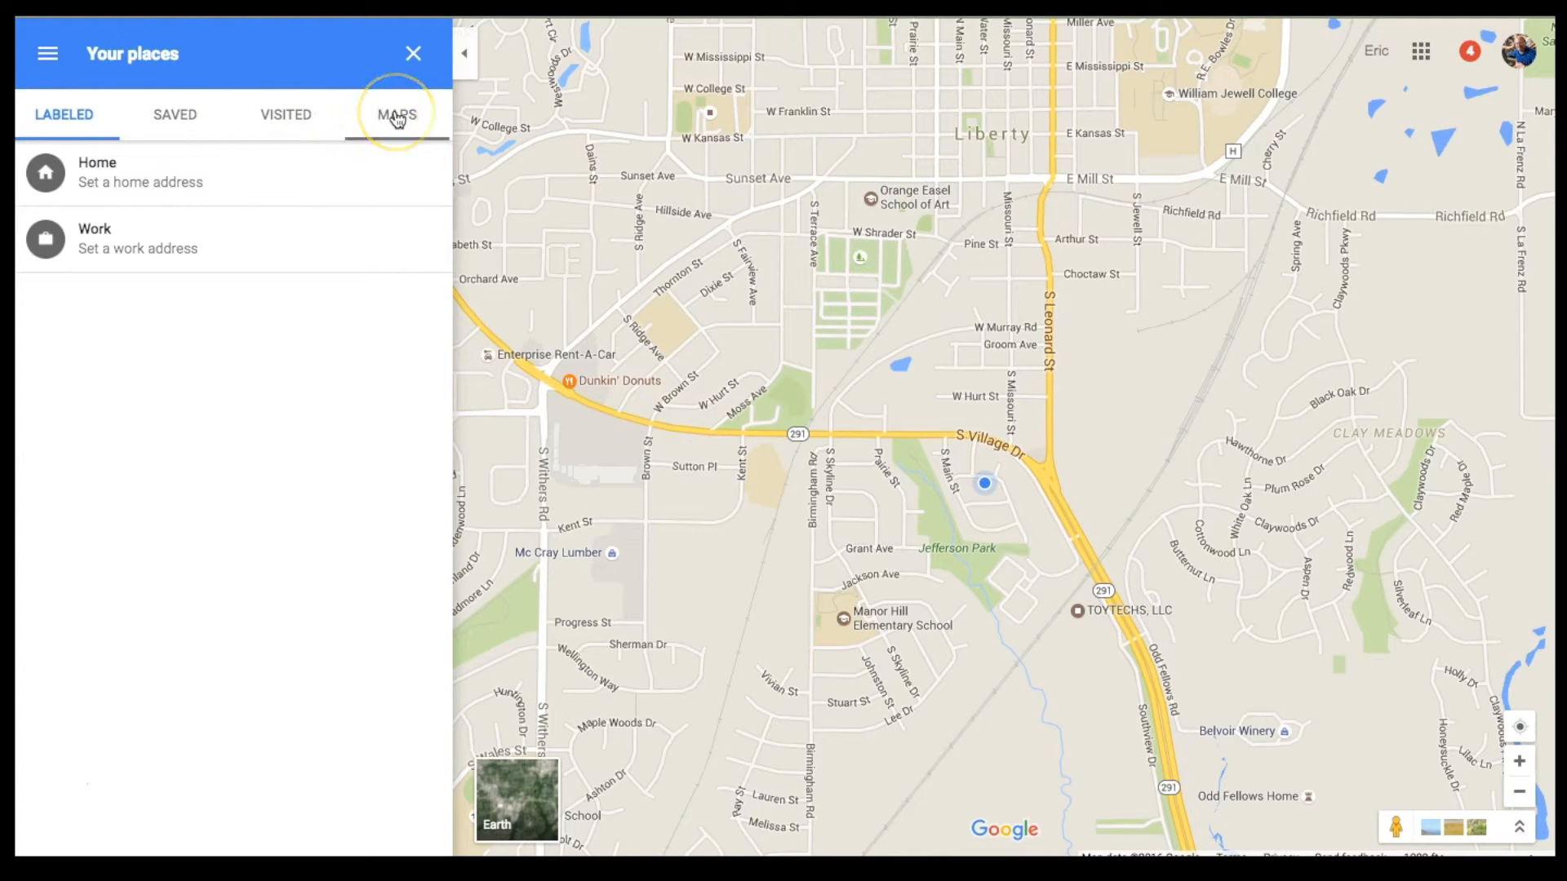
left_click(397, 118)
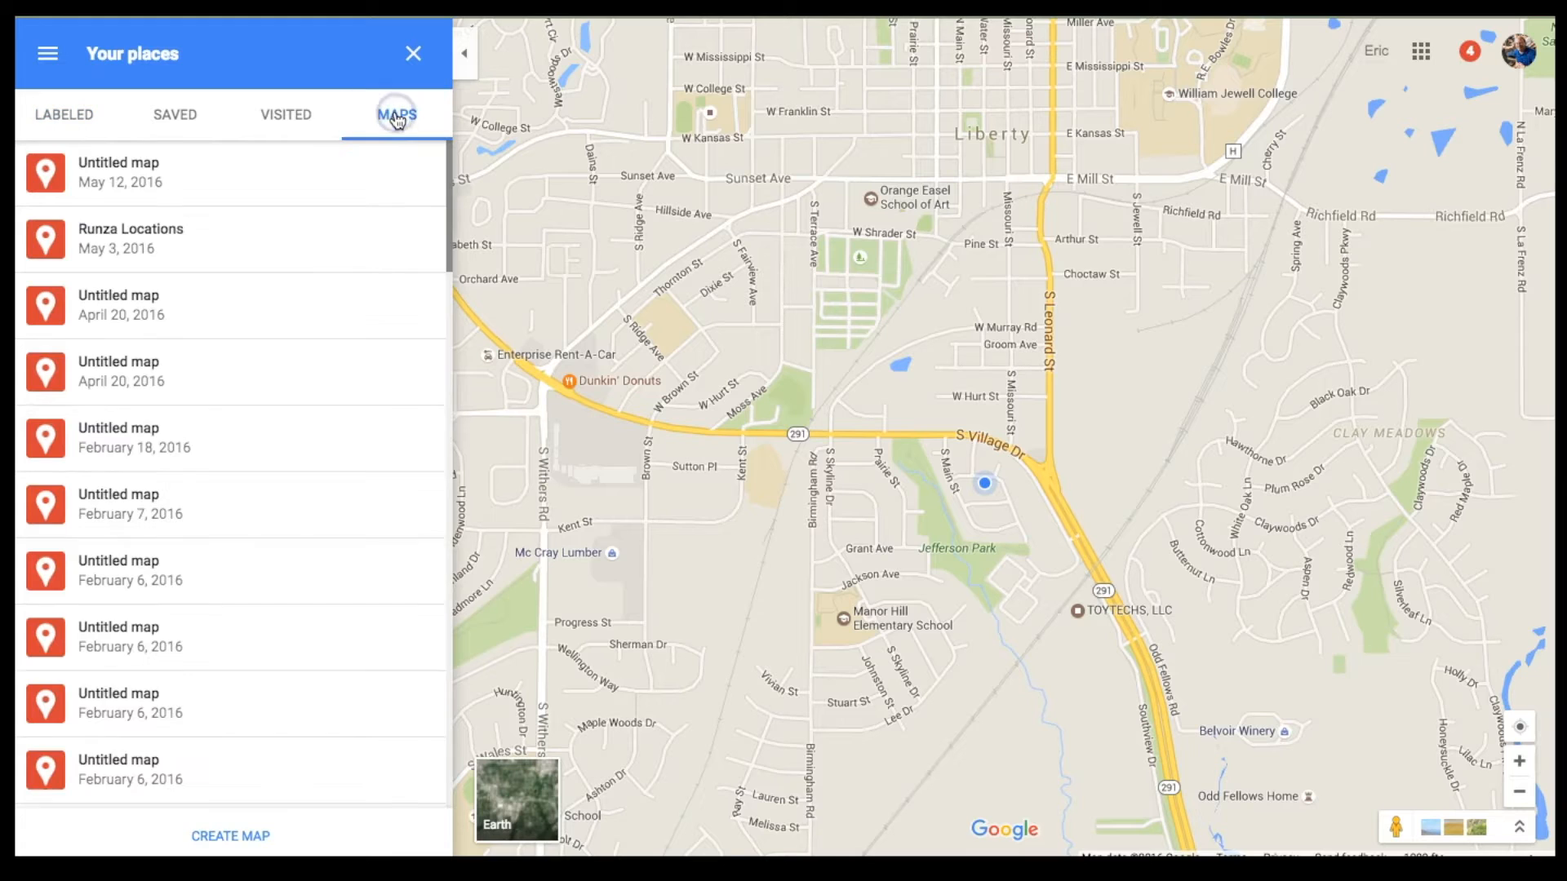
left_click(344, 640)
left_click(232, 837)
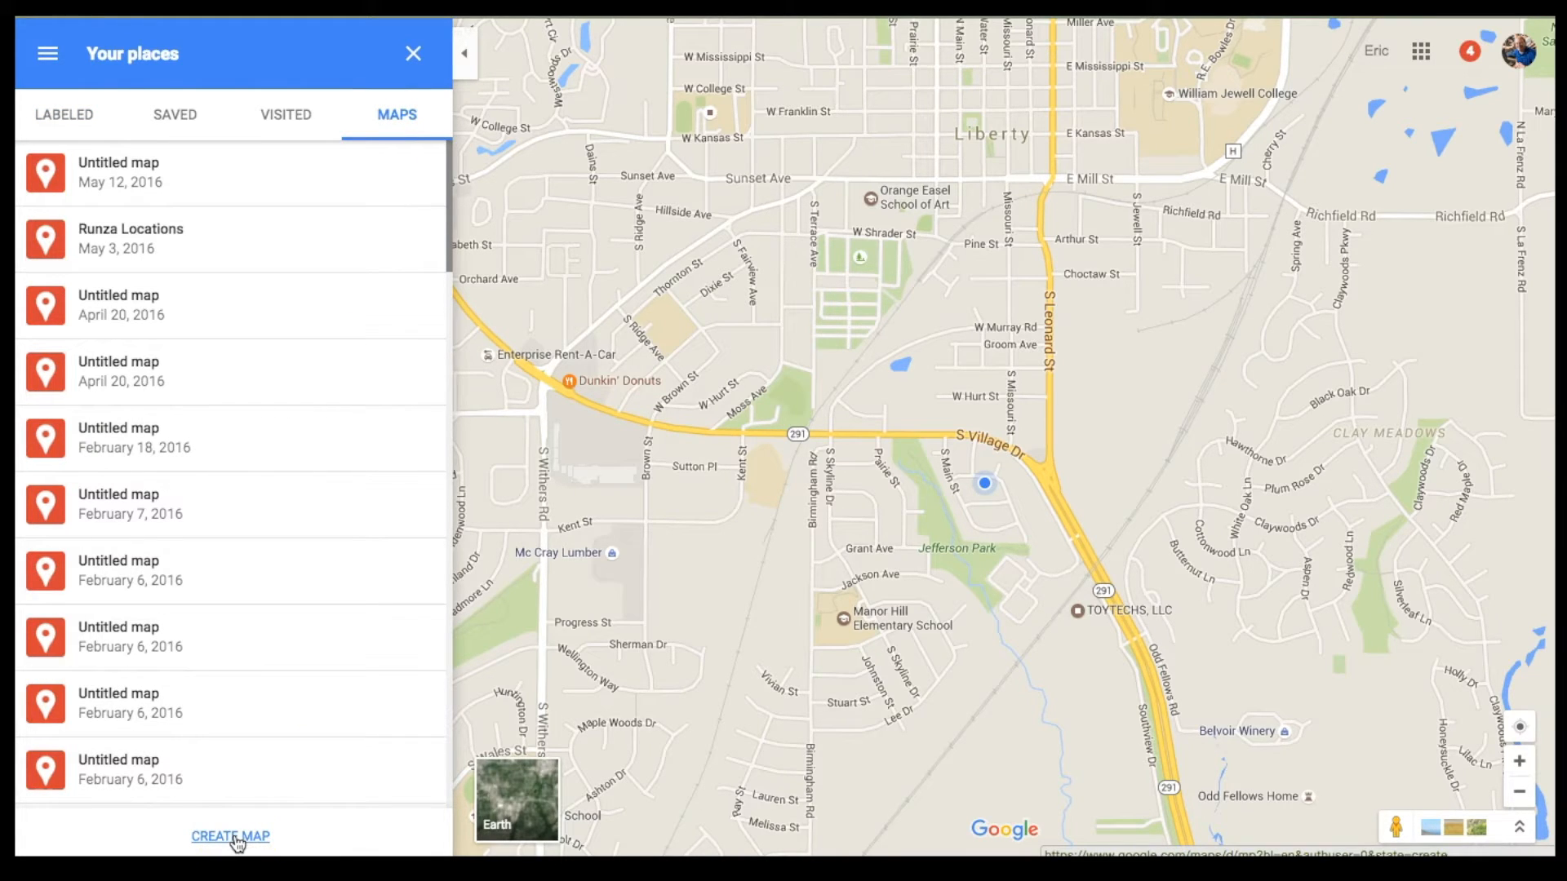
left_click(236, 841)
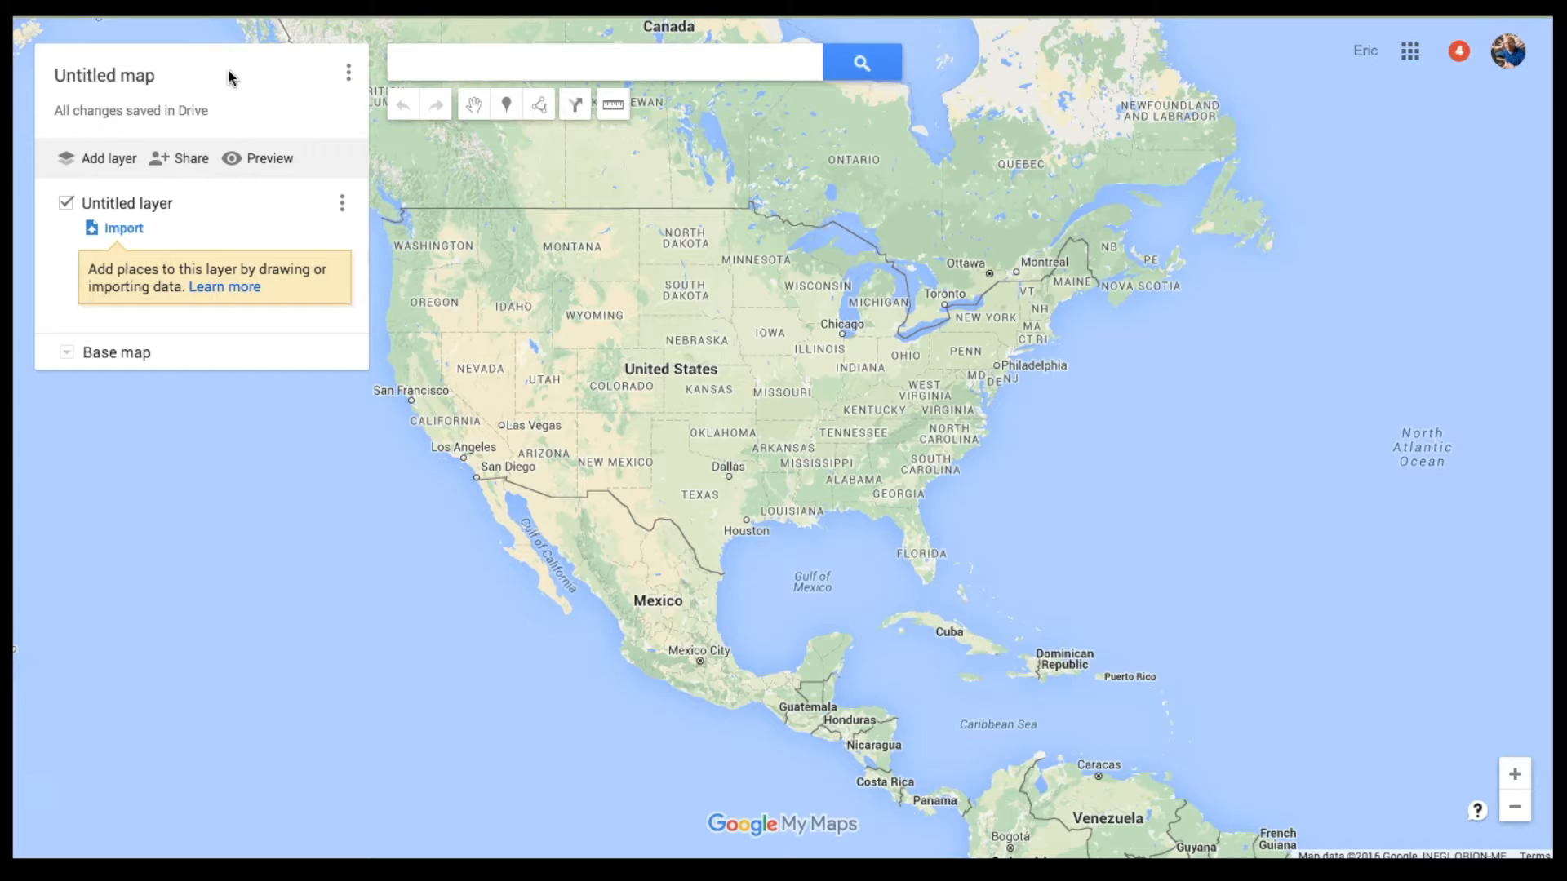
Step: Retitle the Untitled map to 'Earthquake Map Week' and save it
left_click(199, 82)
left_click(124, 73)
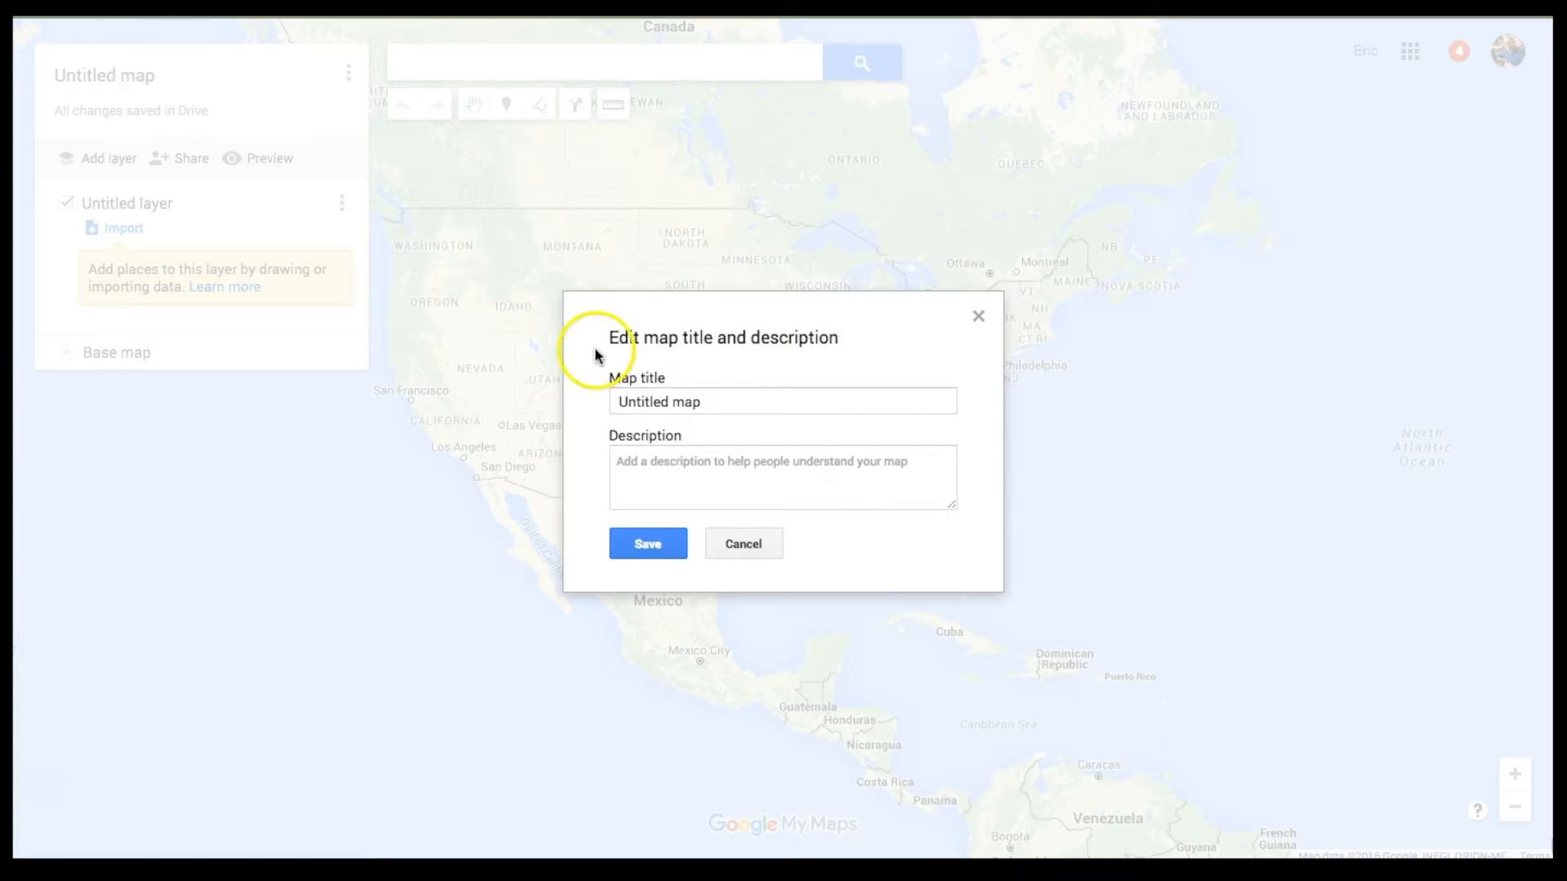
left_click(697, 403)
triple_click(698, 403)
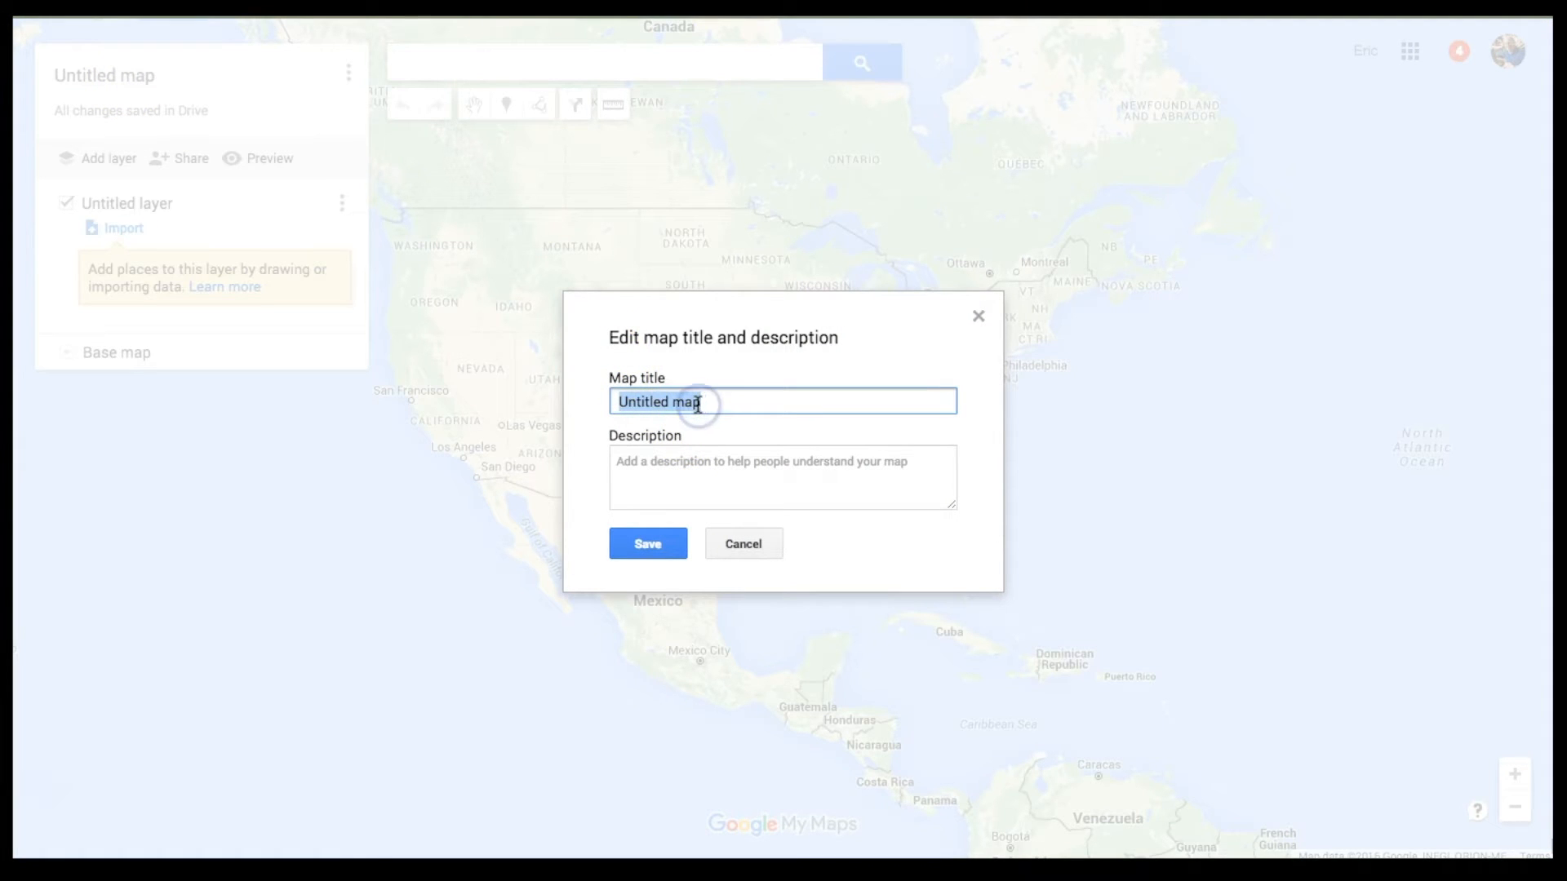
type("Earth")
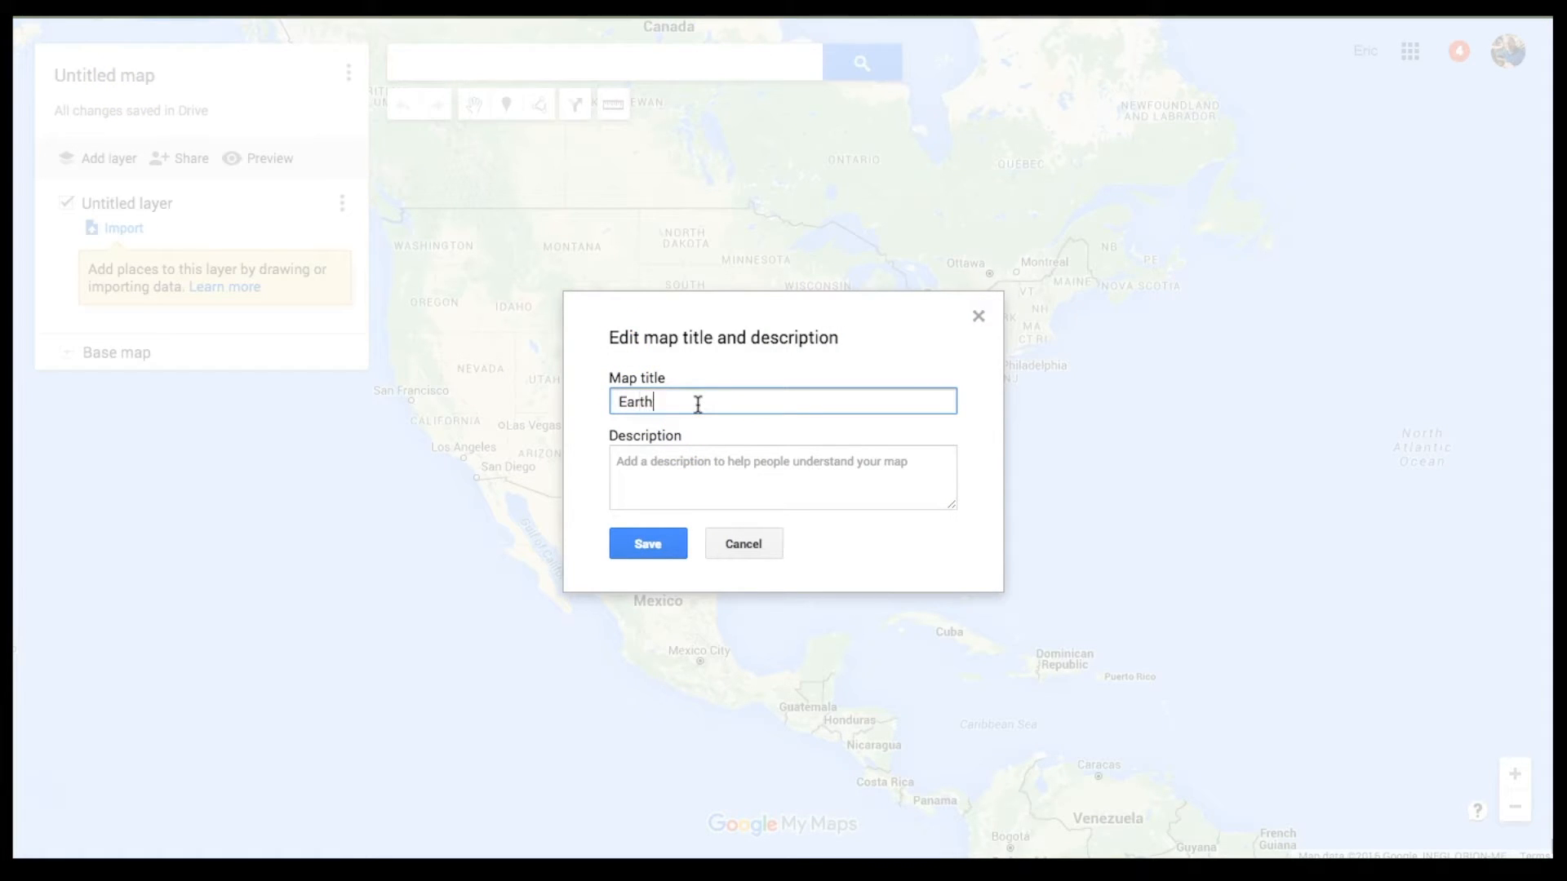
type("quake Map Week")
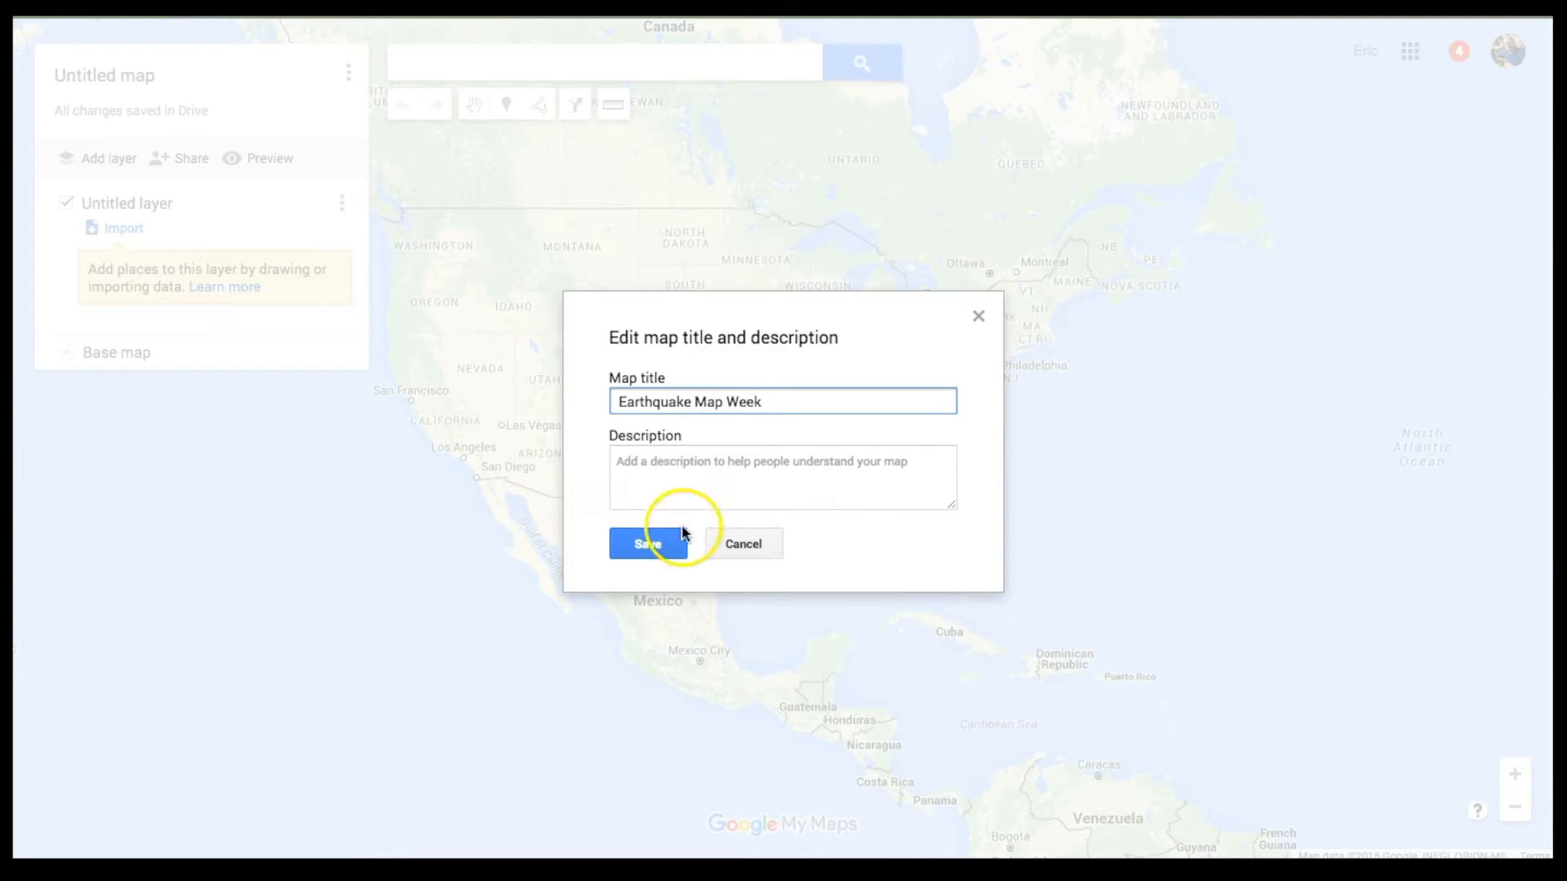
left_click(661, 548)
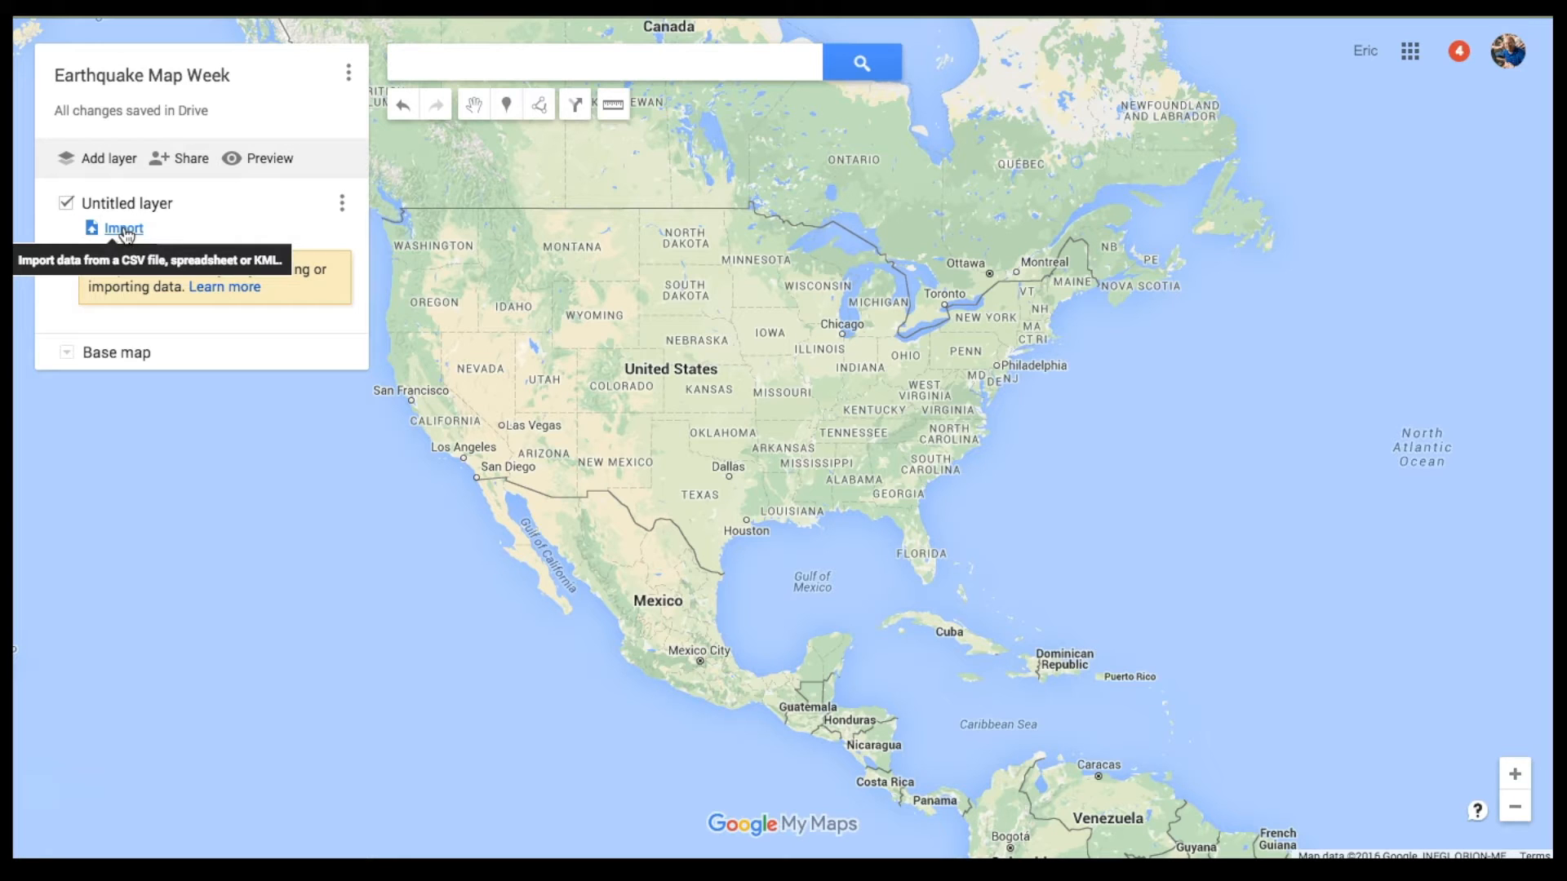
Step: Import 2.5_week.csv from Desktop > Earthquake Data into the map layer
left_click(124, 232)
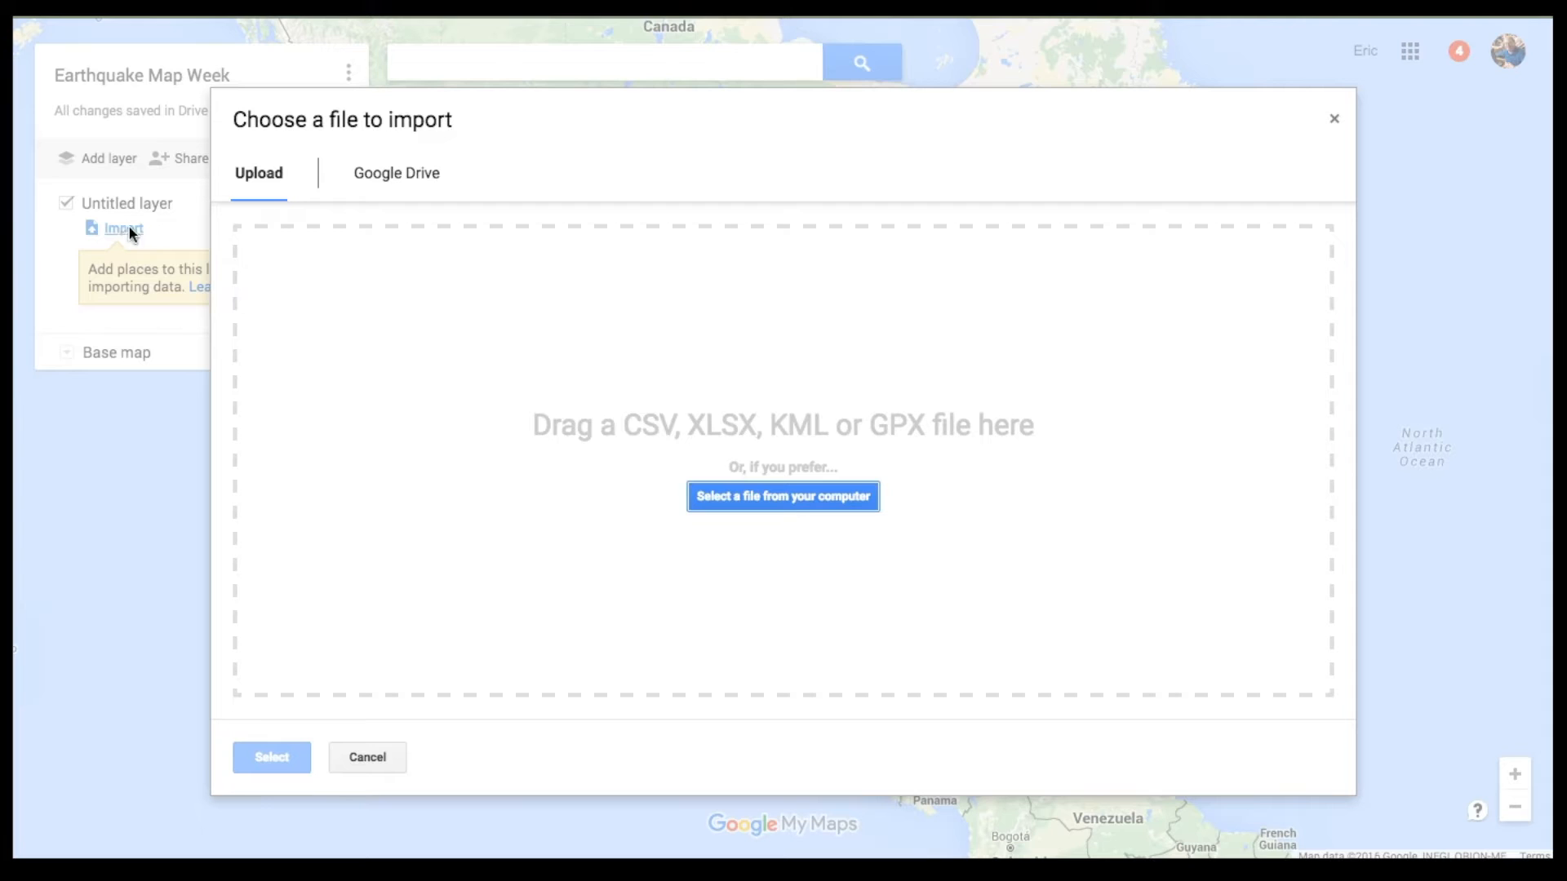
left_click(766, 497)
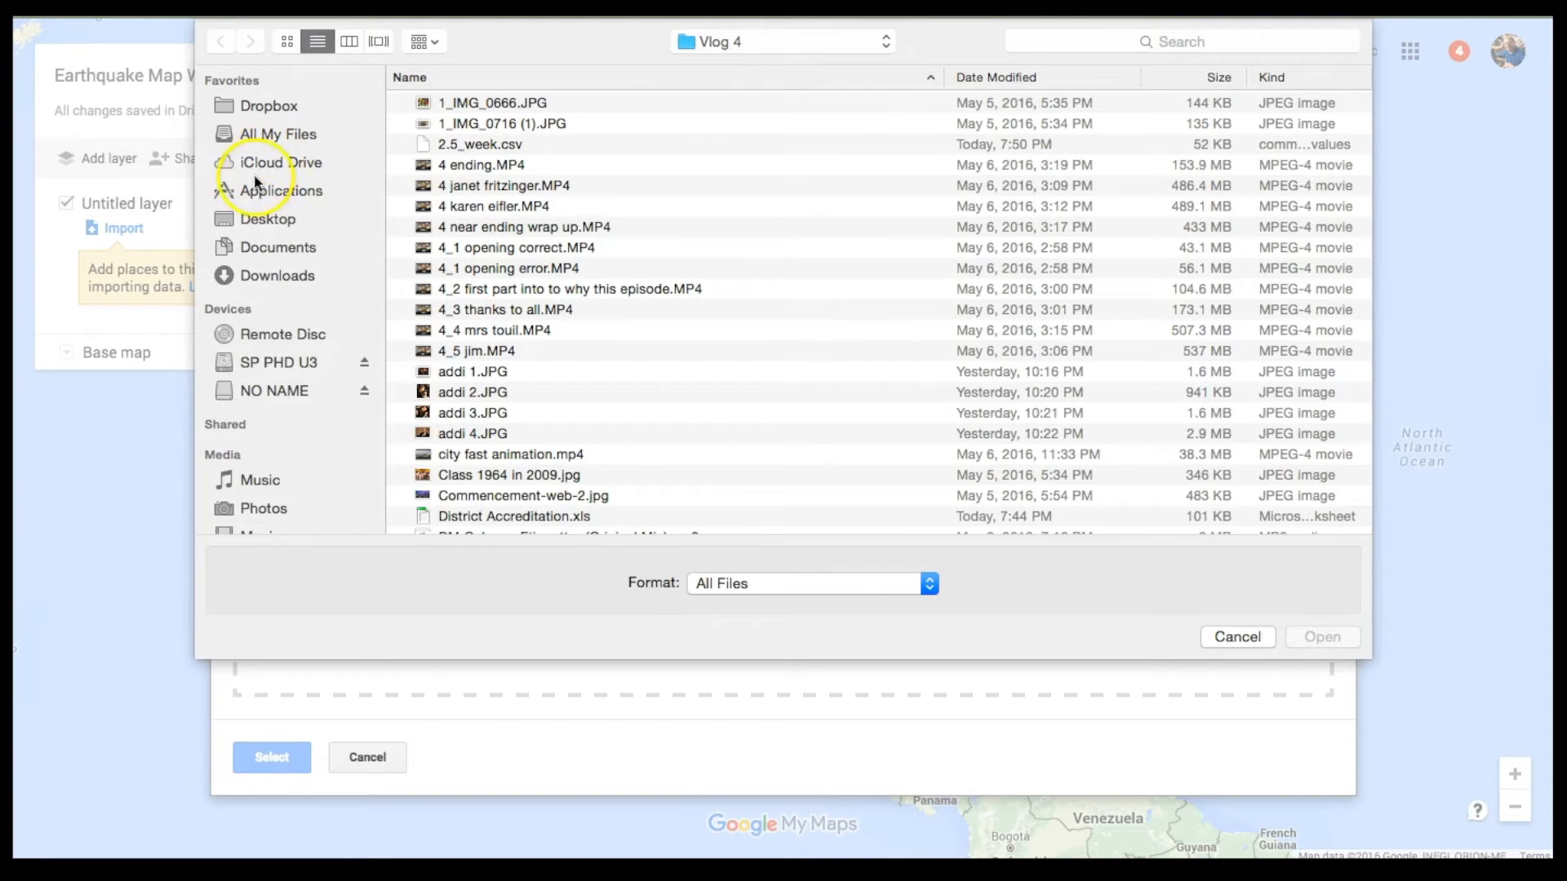
left_click(253, 220)
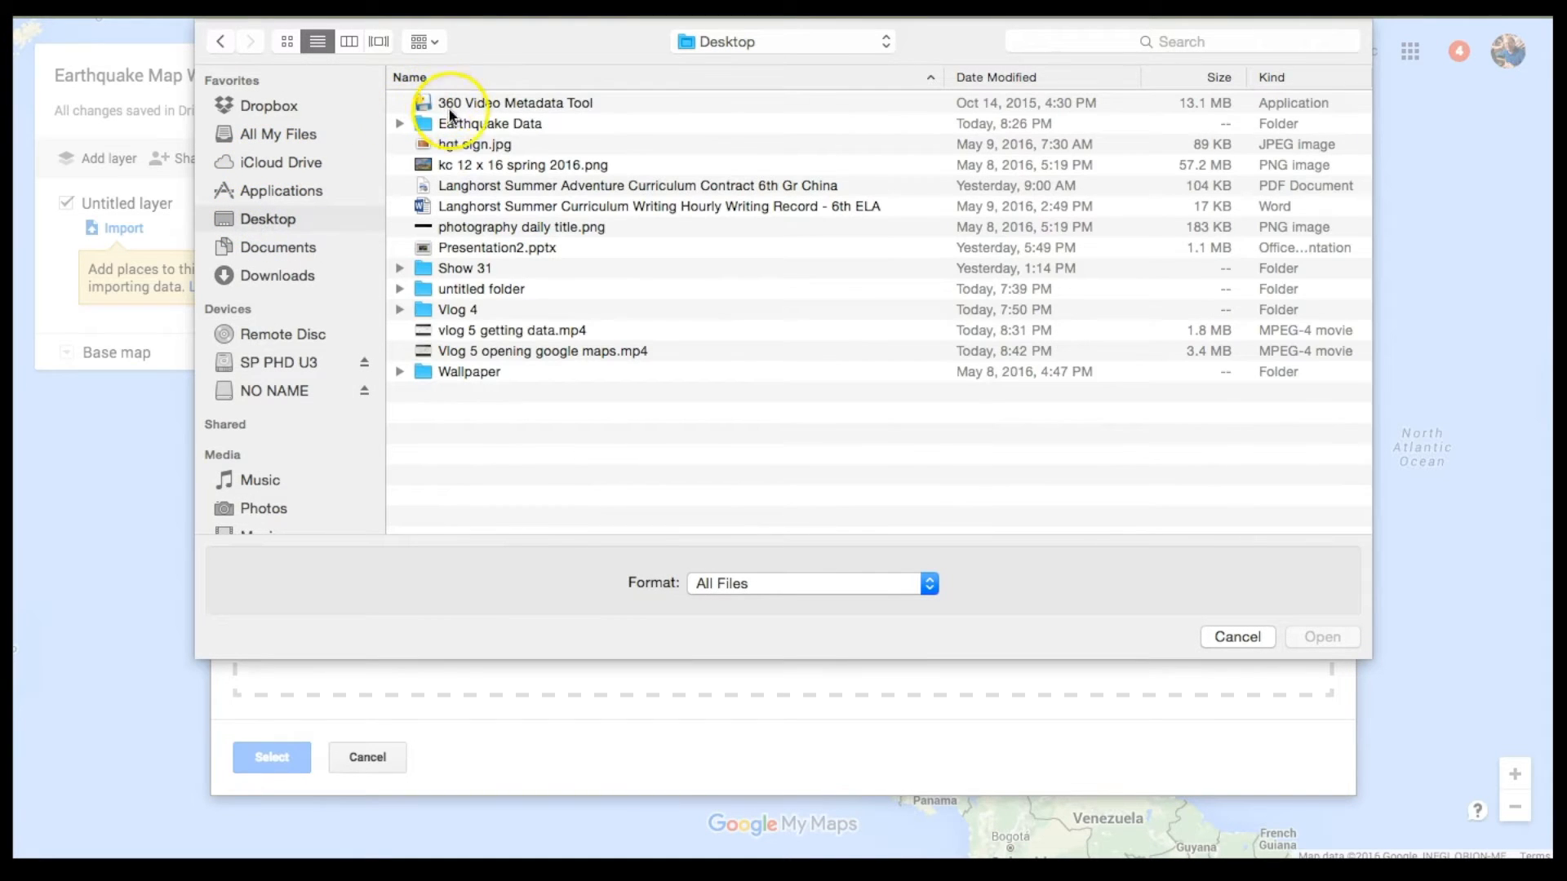
double_click(459, 122)
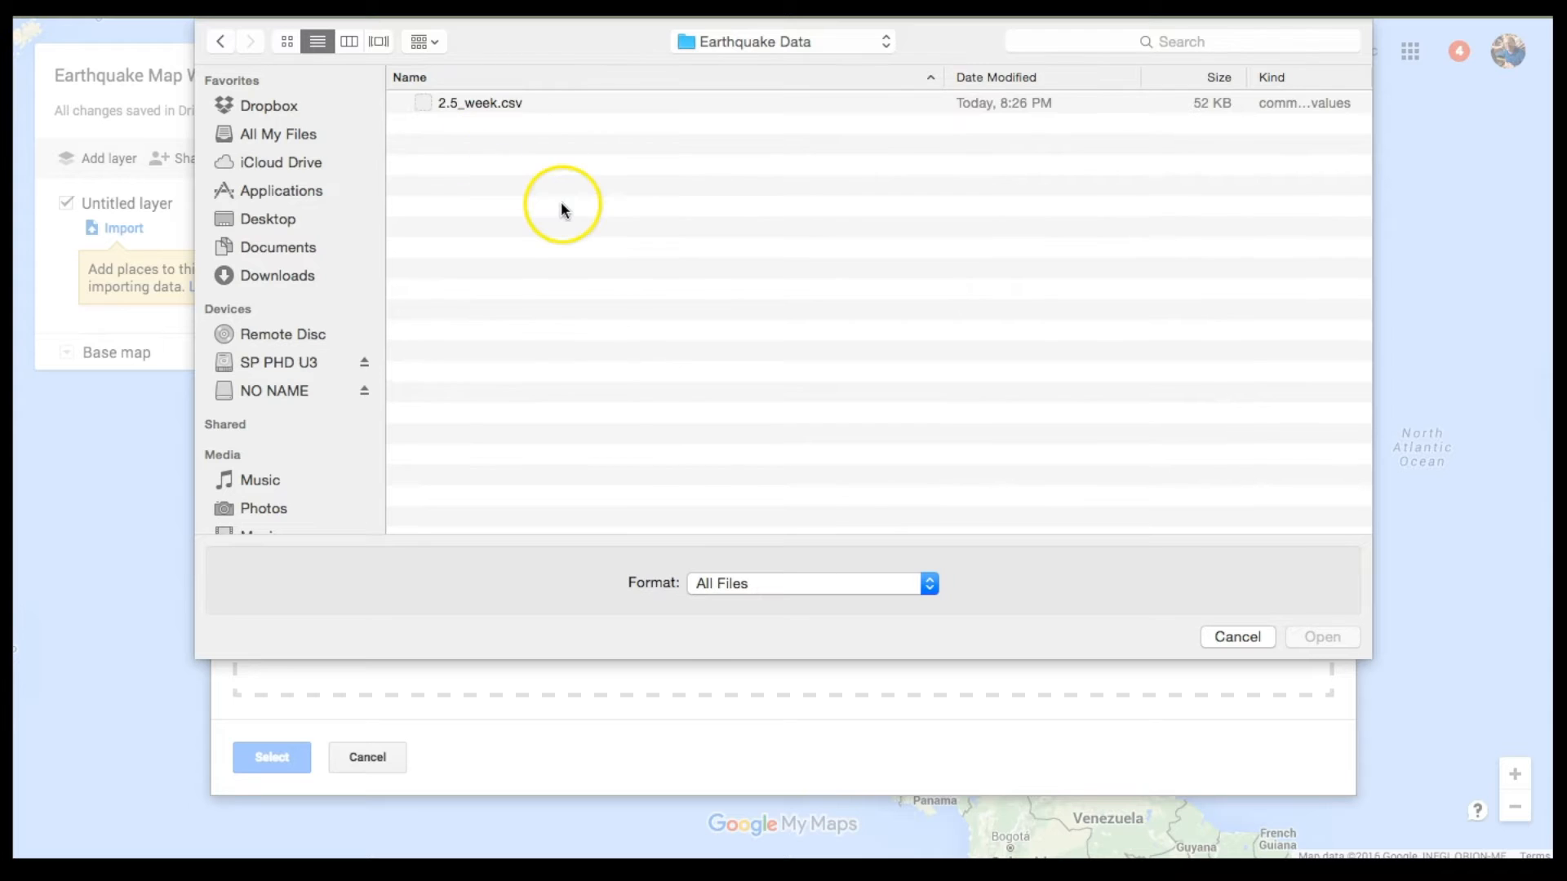
left_click(489, 104)
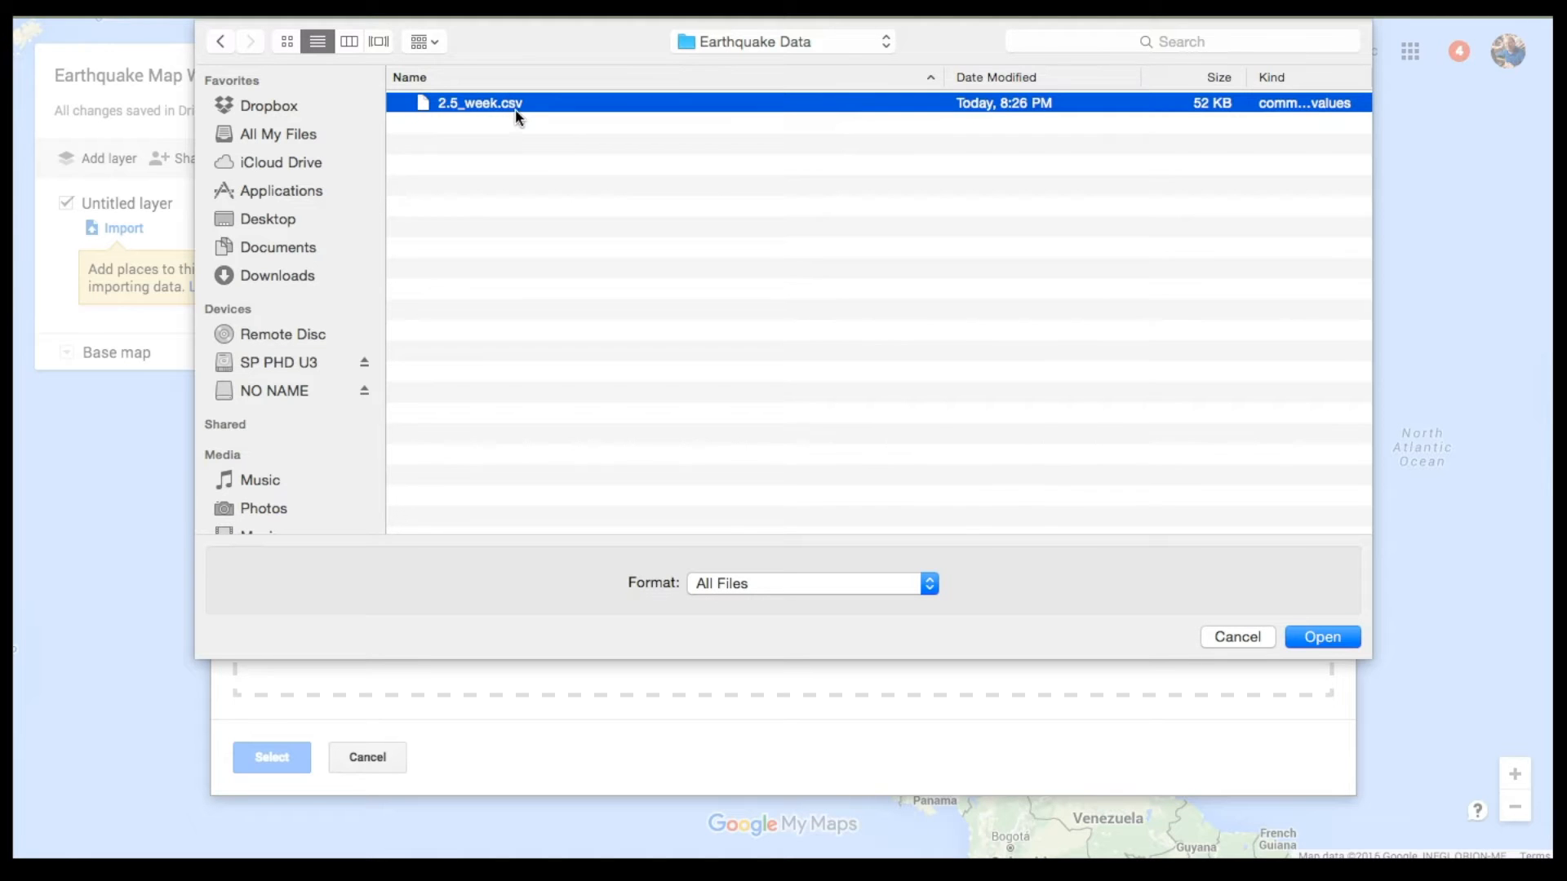
left_click(1334, 644)
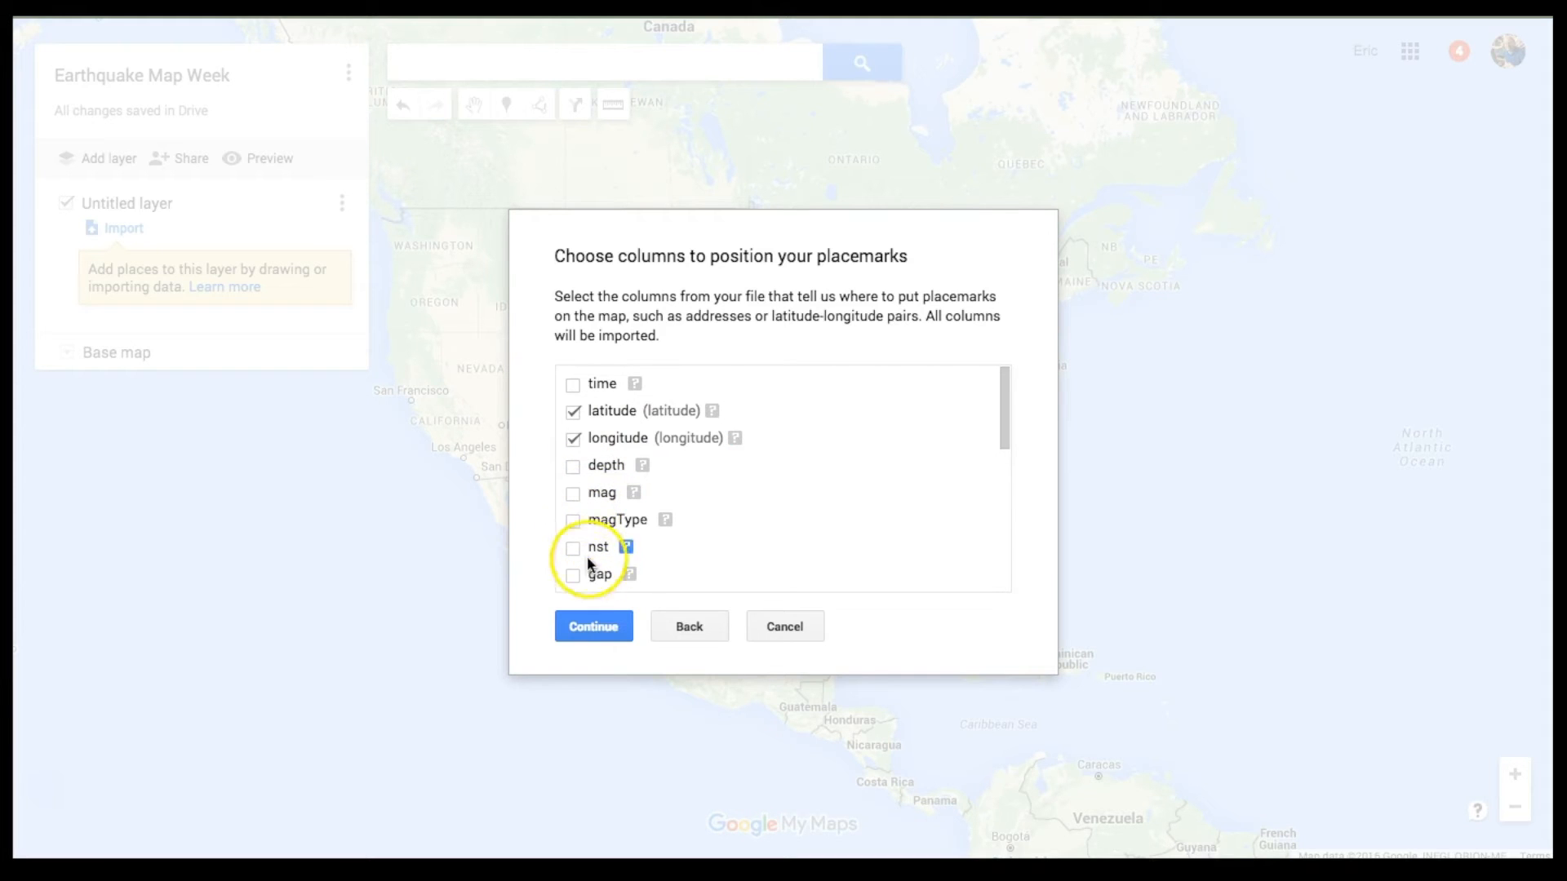
Step: Position placemarks by latitude/longitude and title them by mag, plotting 283 earthquakes
left_click(612, 629)
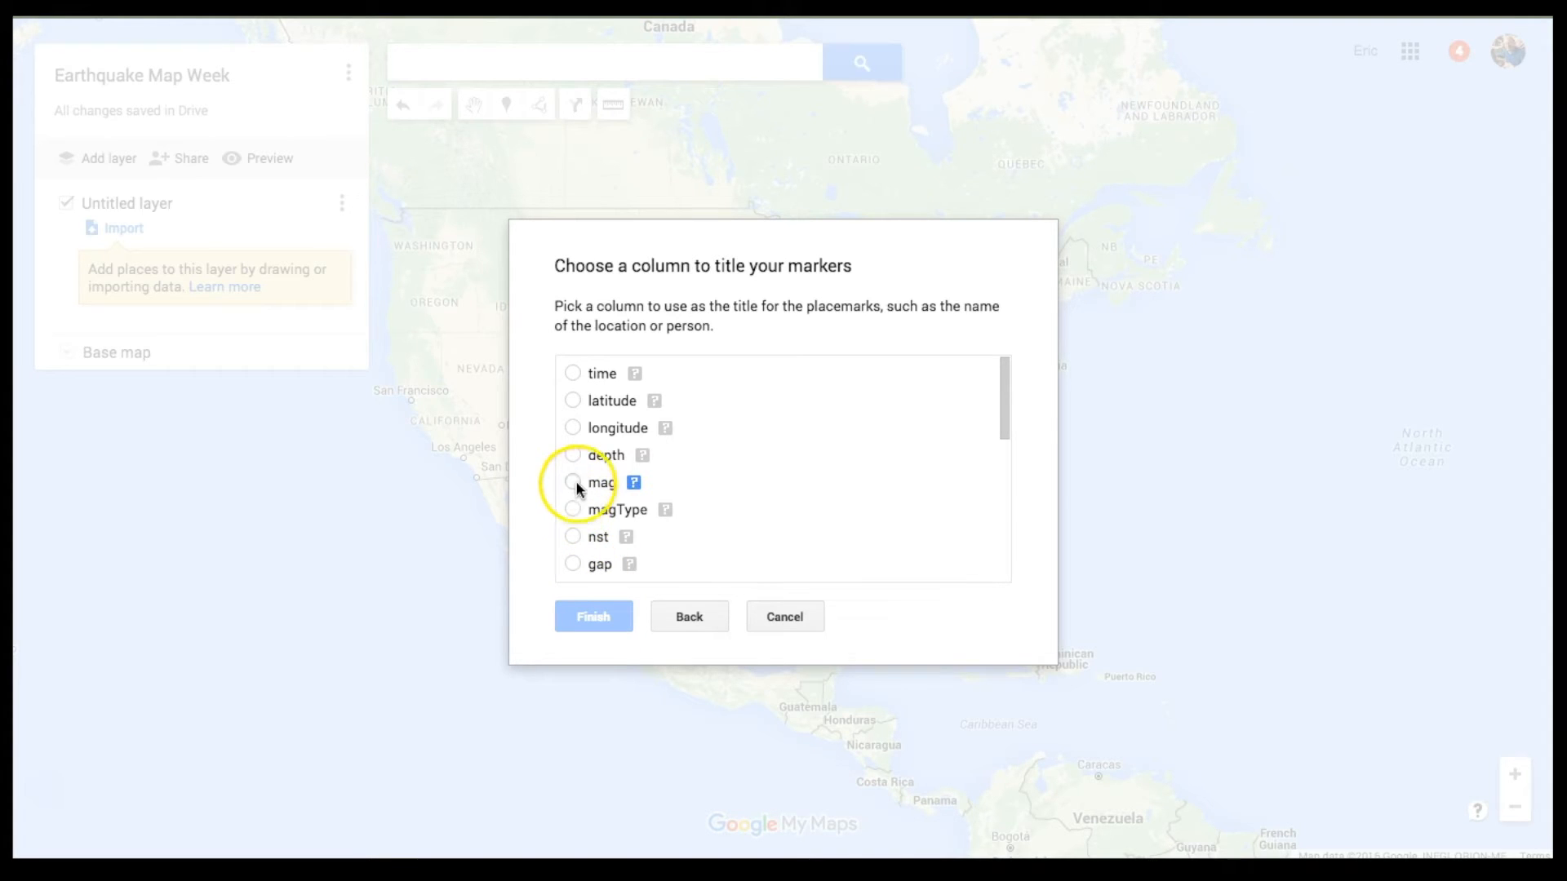
left_click(573, 482)
left_click(599, 618)
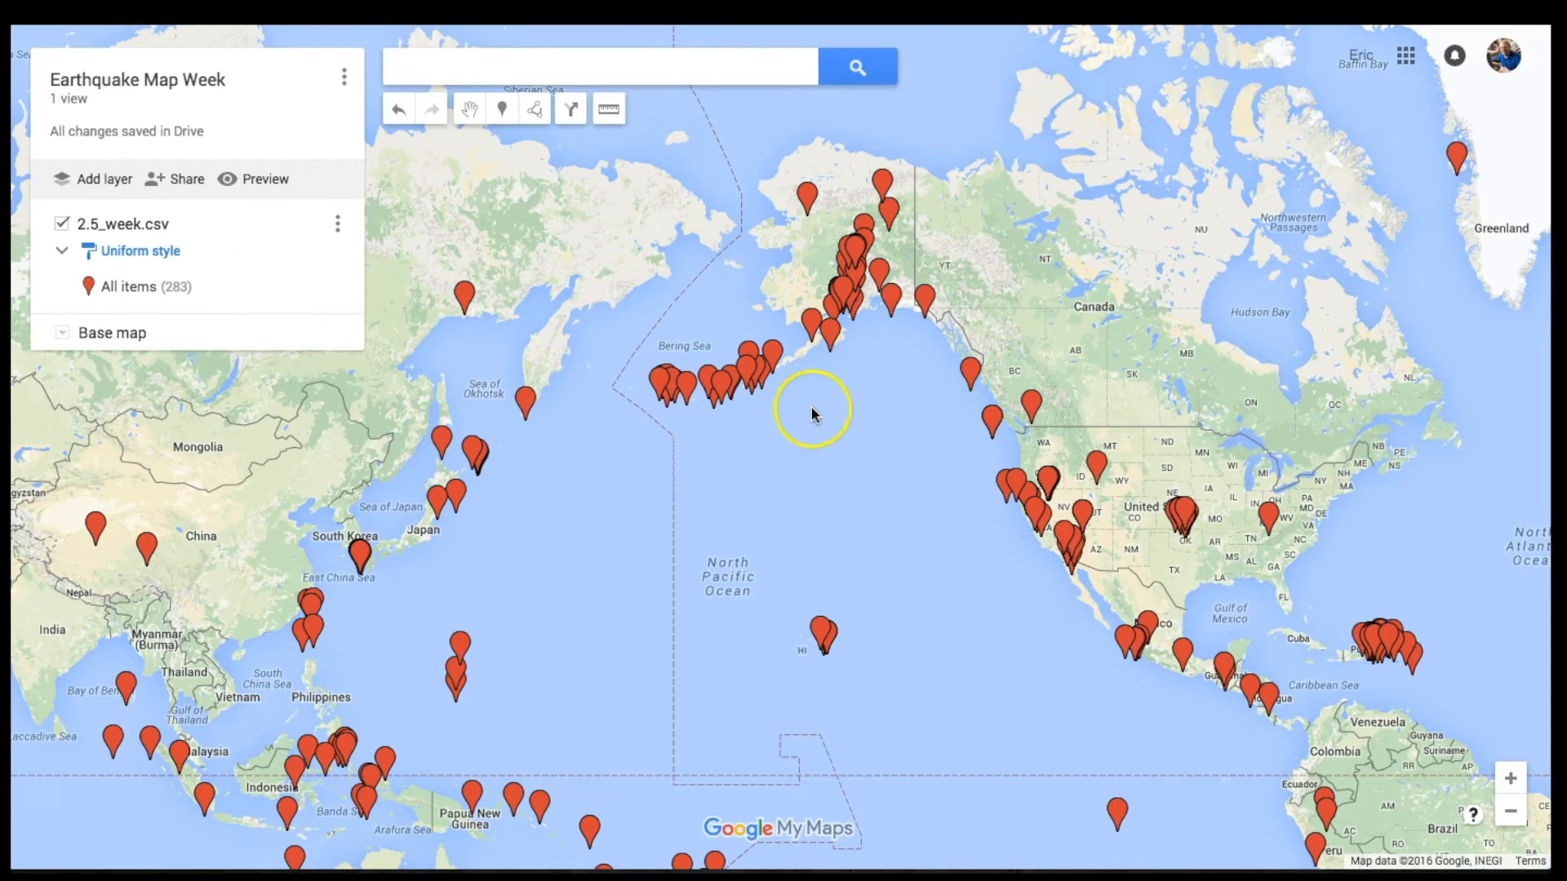
Step: Inspect the magnitude 2.7 Idaho quake's details, then zoom out to a Pacific-centred world view
left_click(1097, 469)
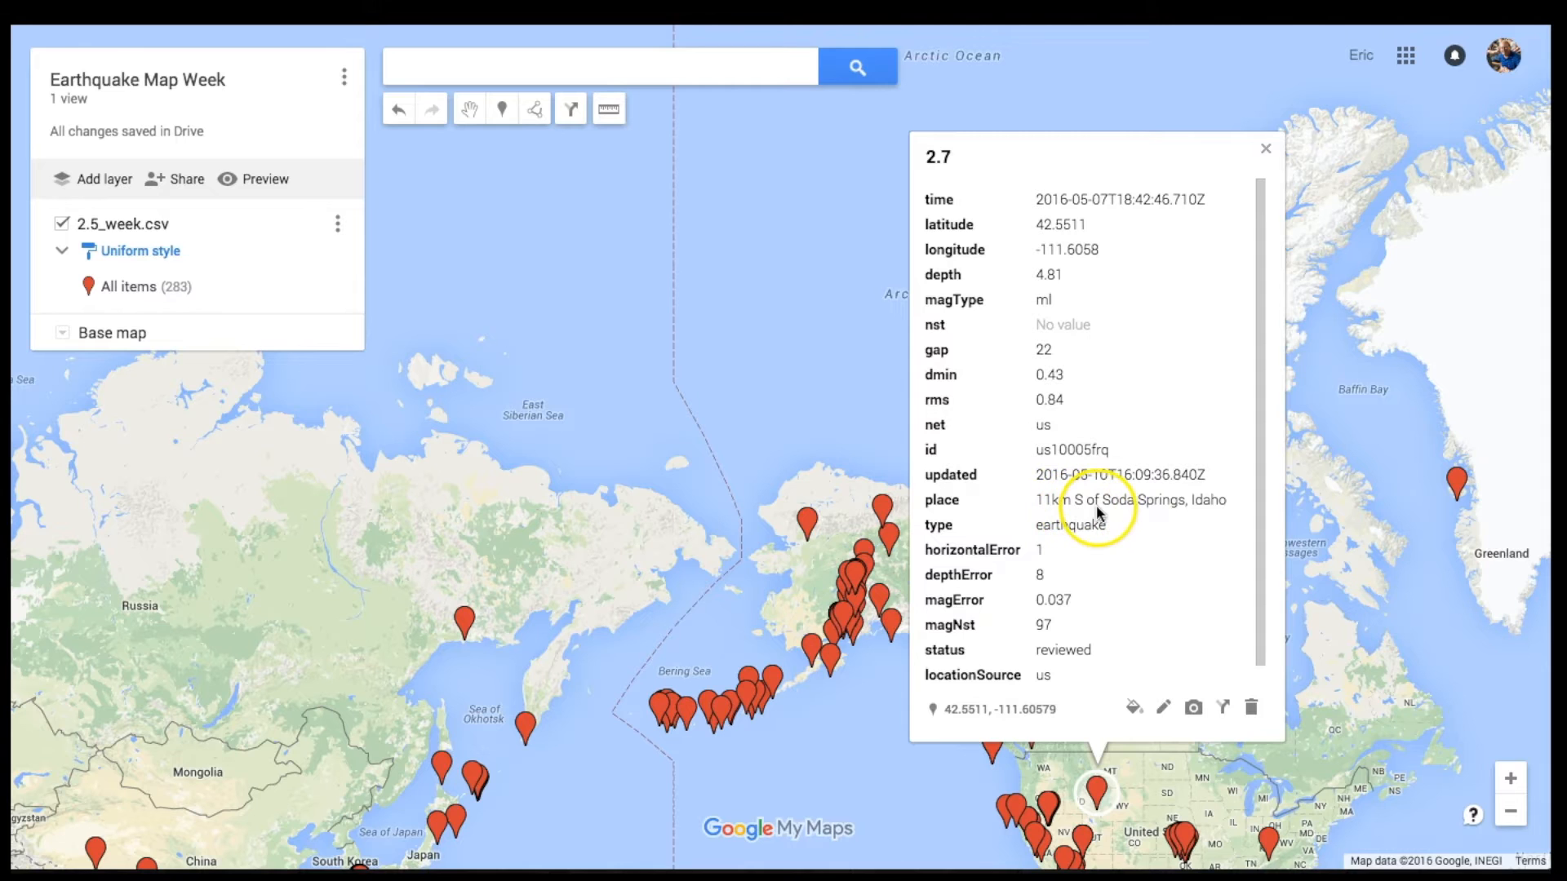
left_click(1265, 152)
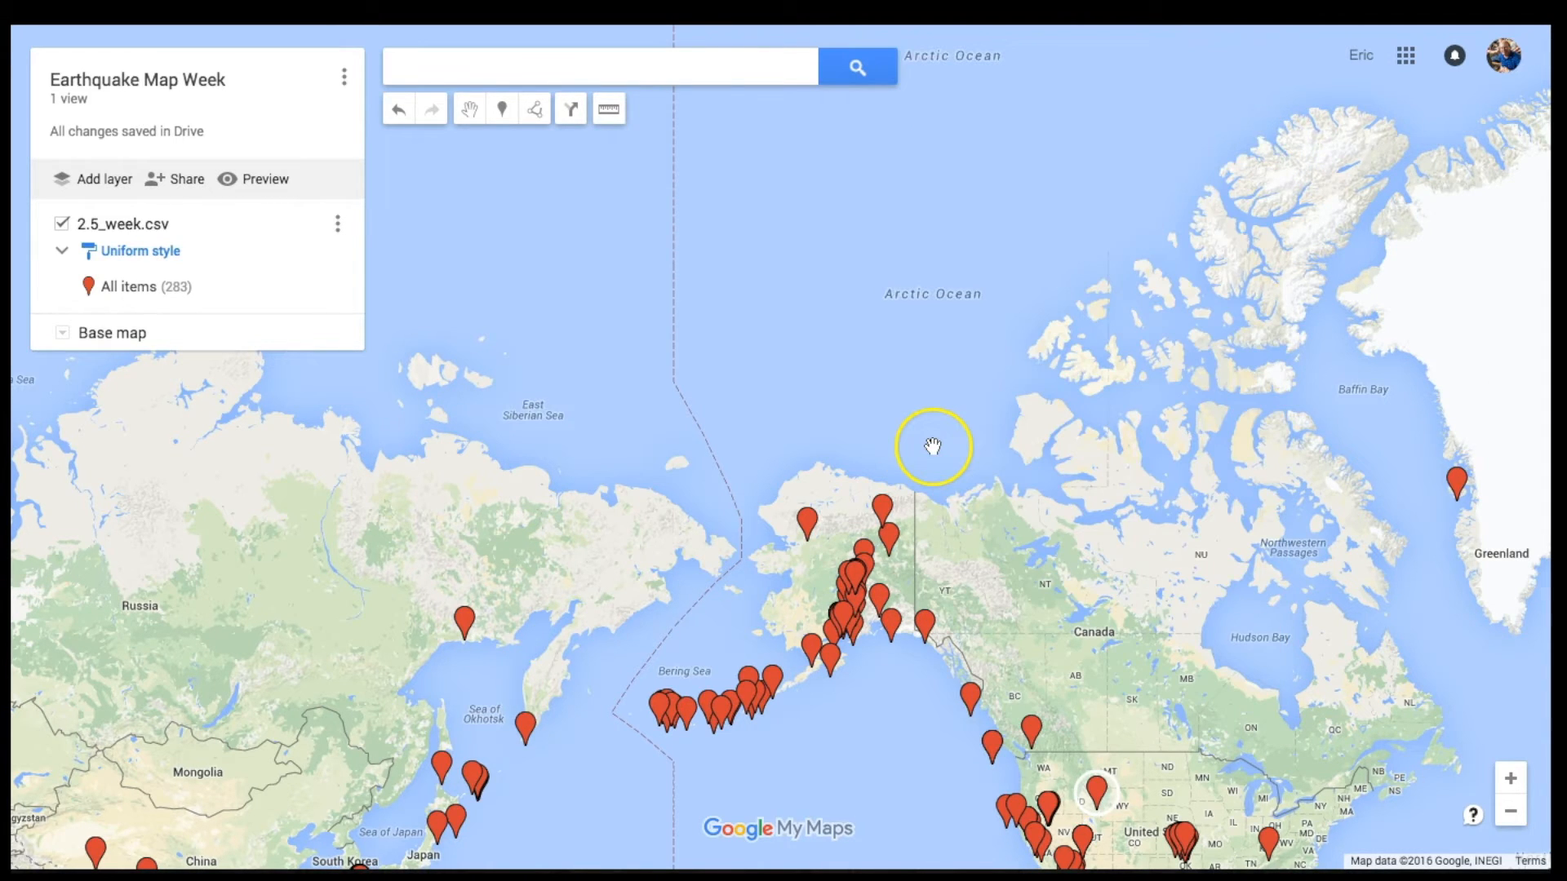
scroll(933, 446, "down", 3)
left_click_drag(720, 542, 707, 311)
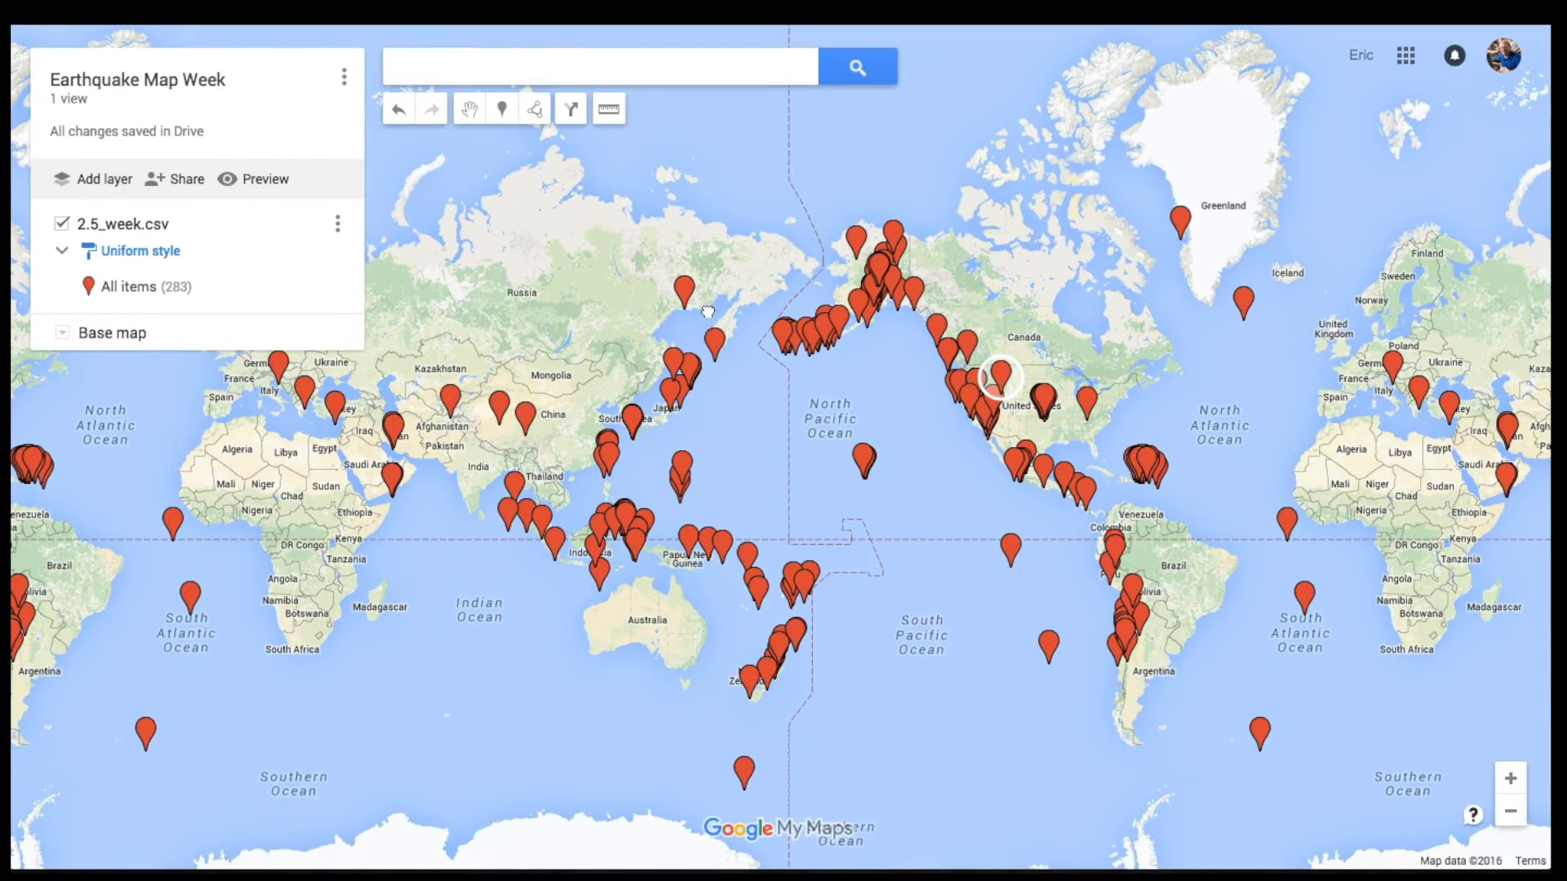
left_click(795, 486)
Step: Style the earthquake layer's markers by the mag column
left_click(163, 253)
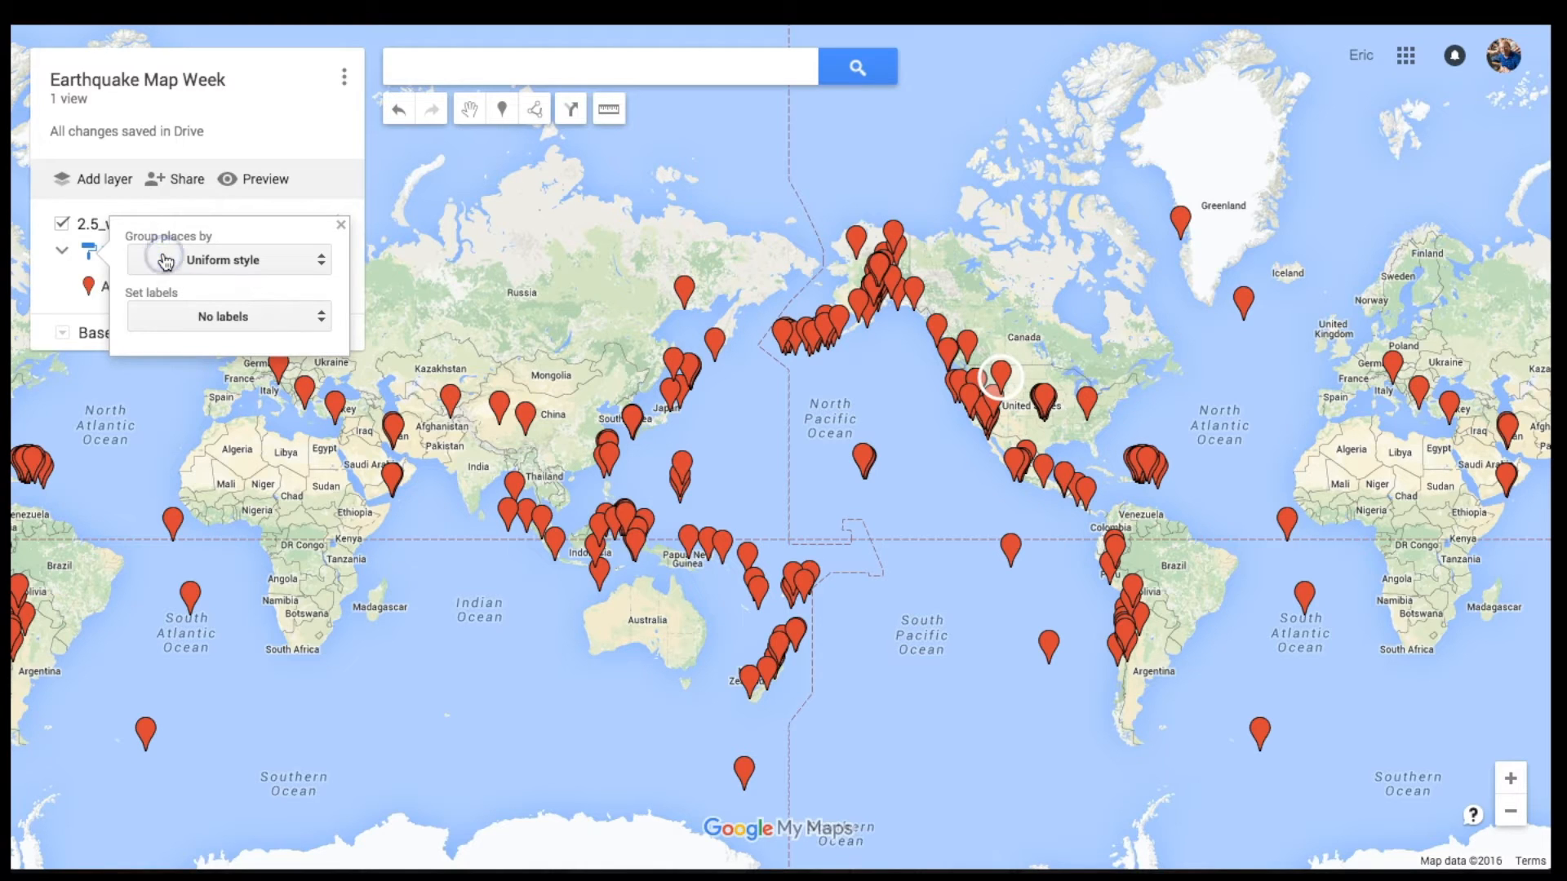
left_click(173, 264)
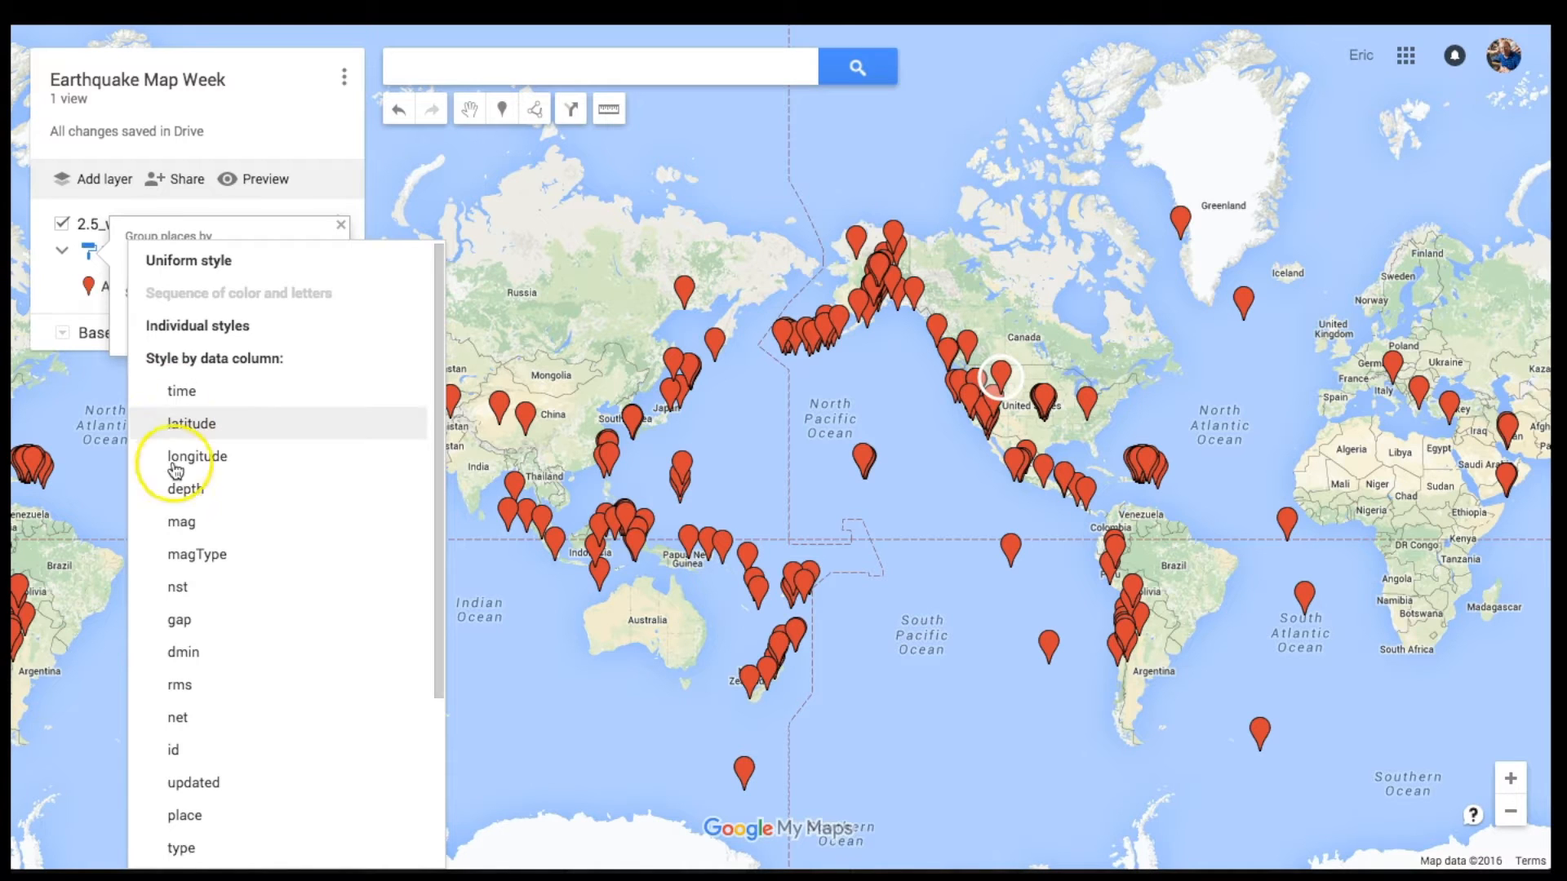
left_click(182, 523)
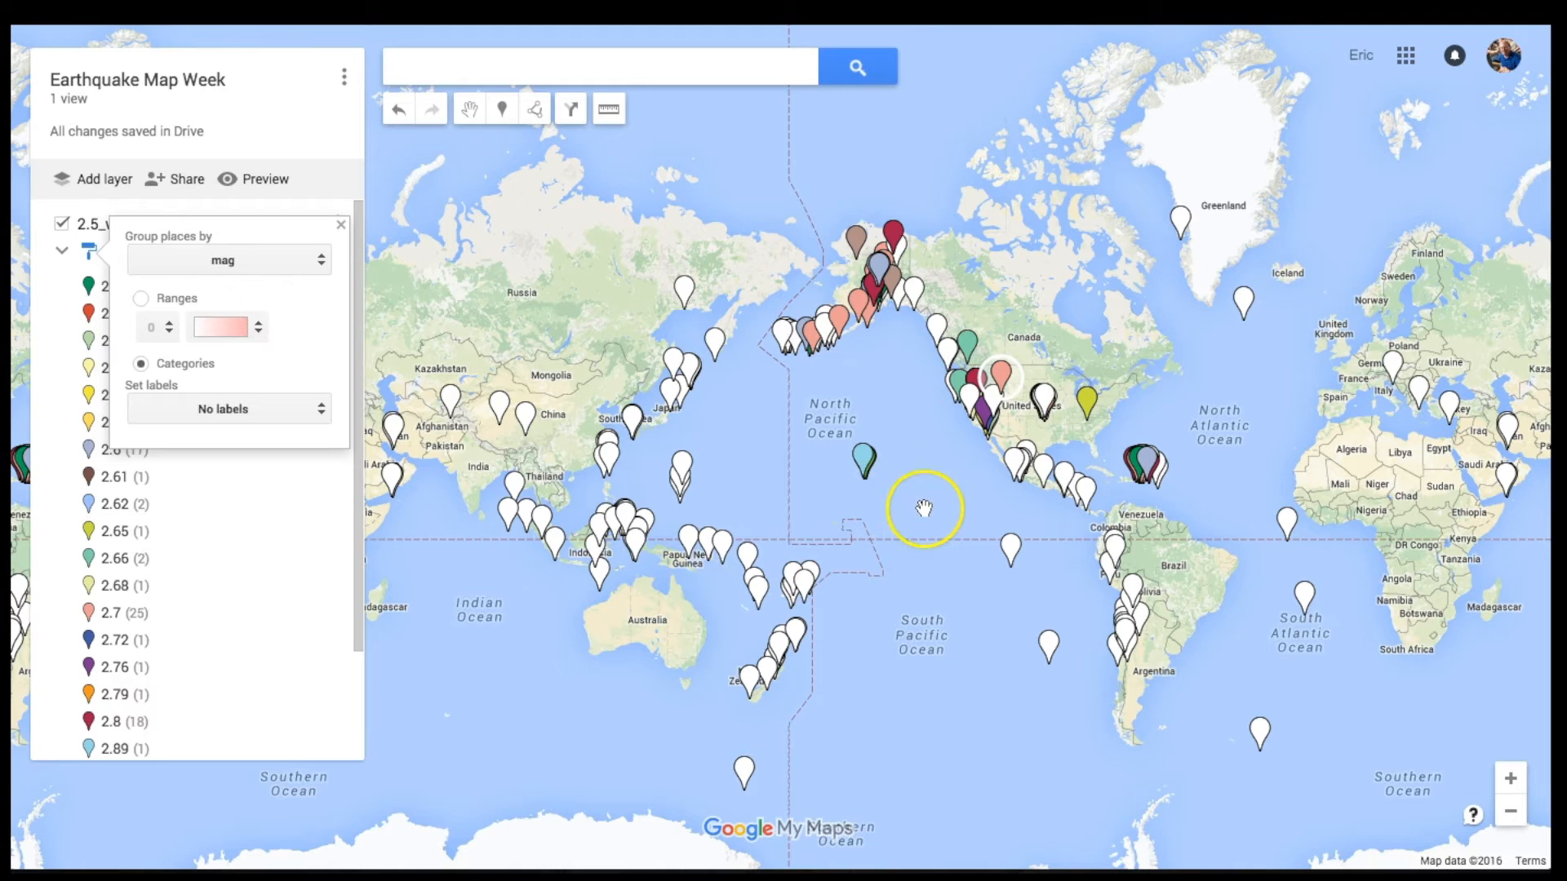
left_click_drag(923, 507, 847, 576)
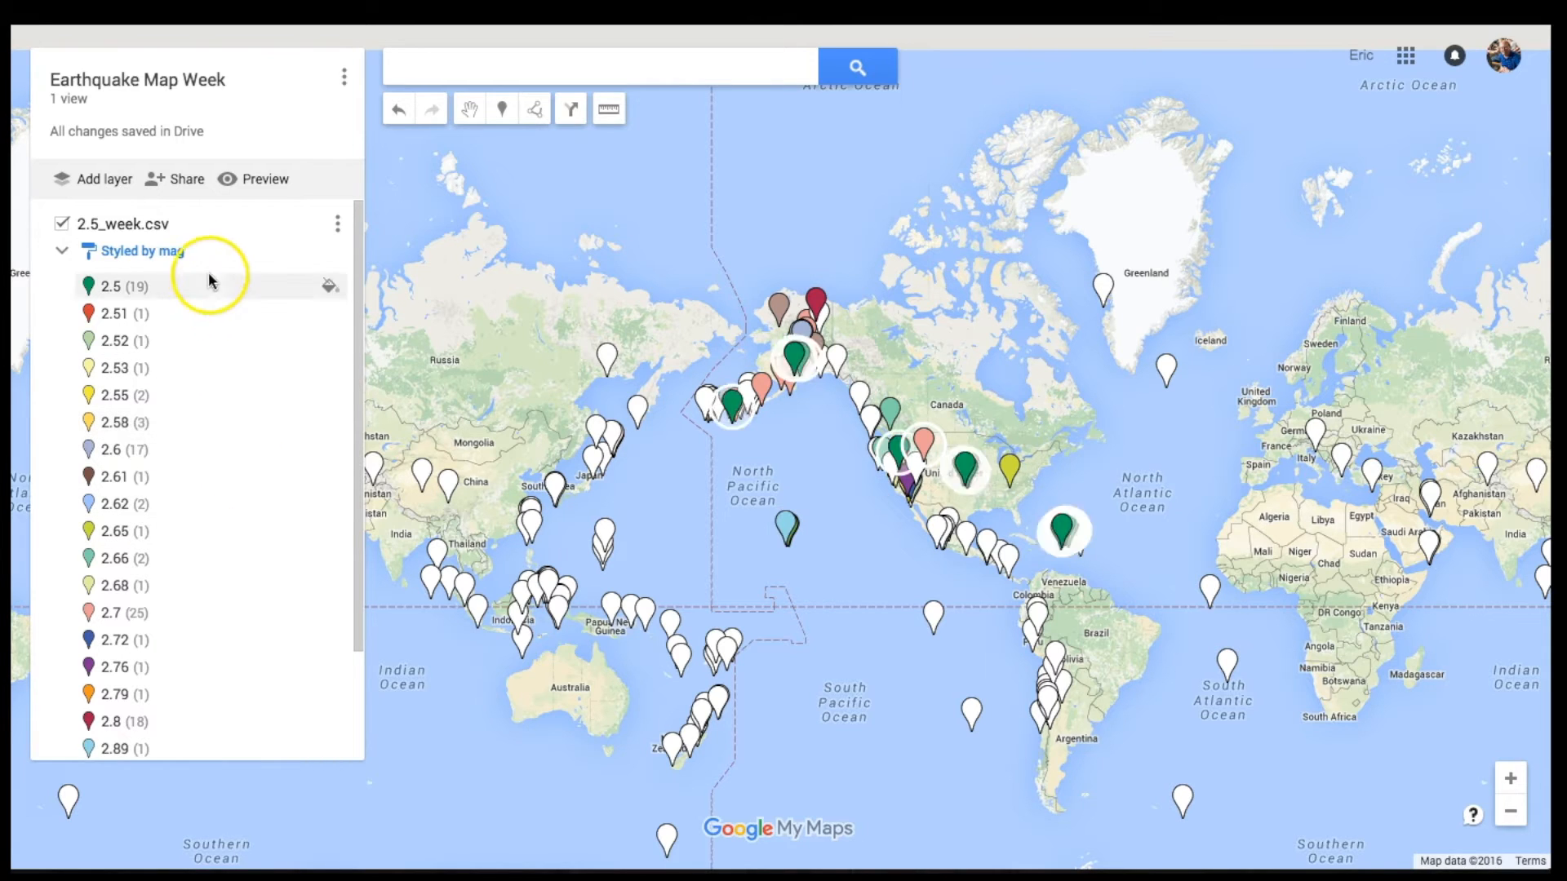
Step: Group magnitudes into 8 ranges using the red colour gradient
left_click(154, 253)
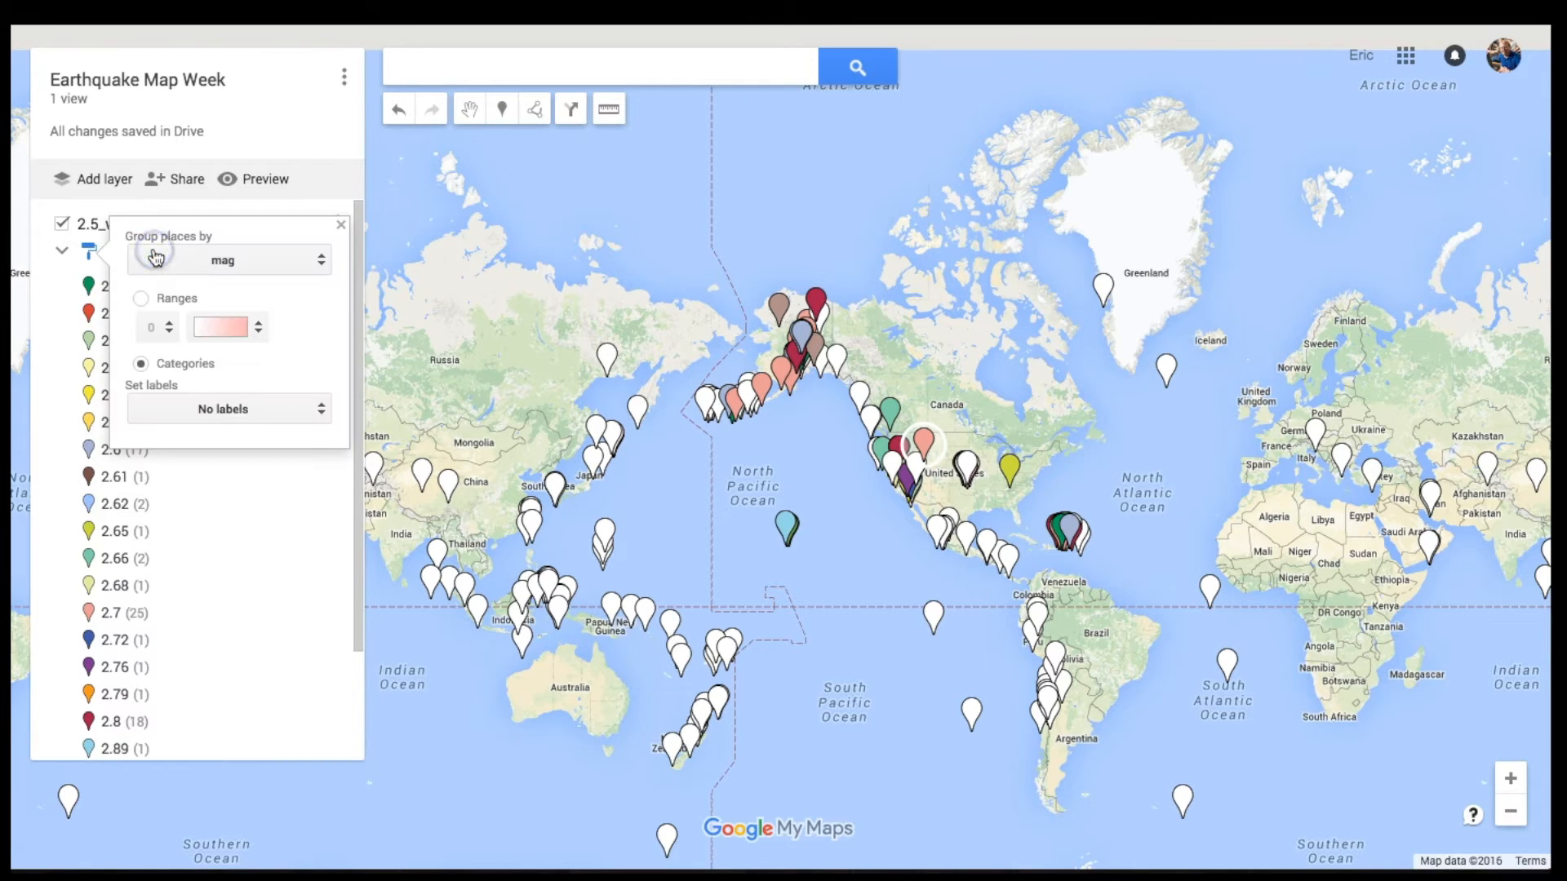
left_click(141, 300)
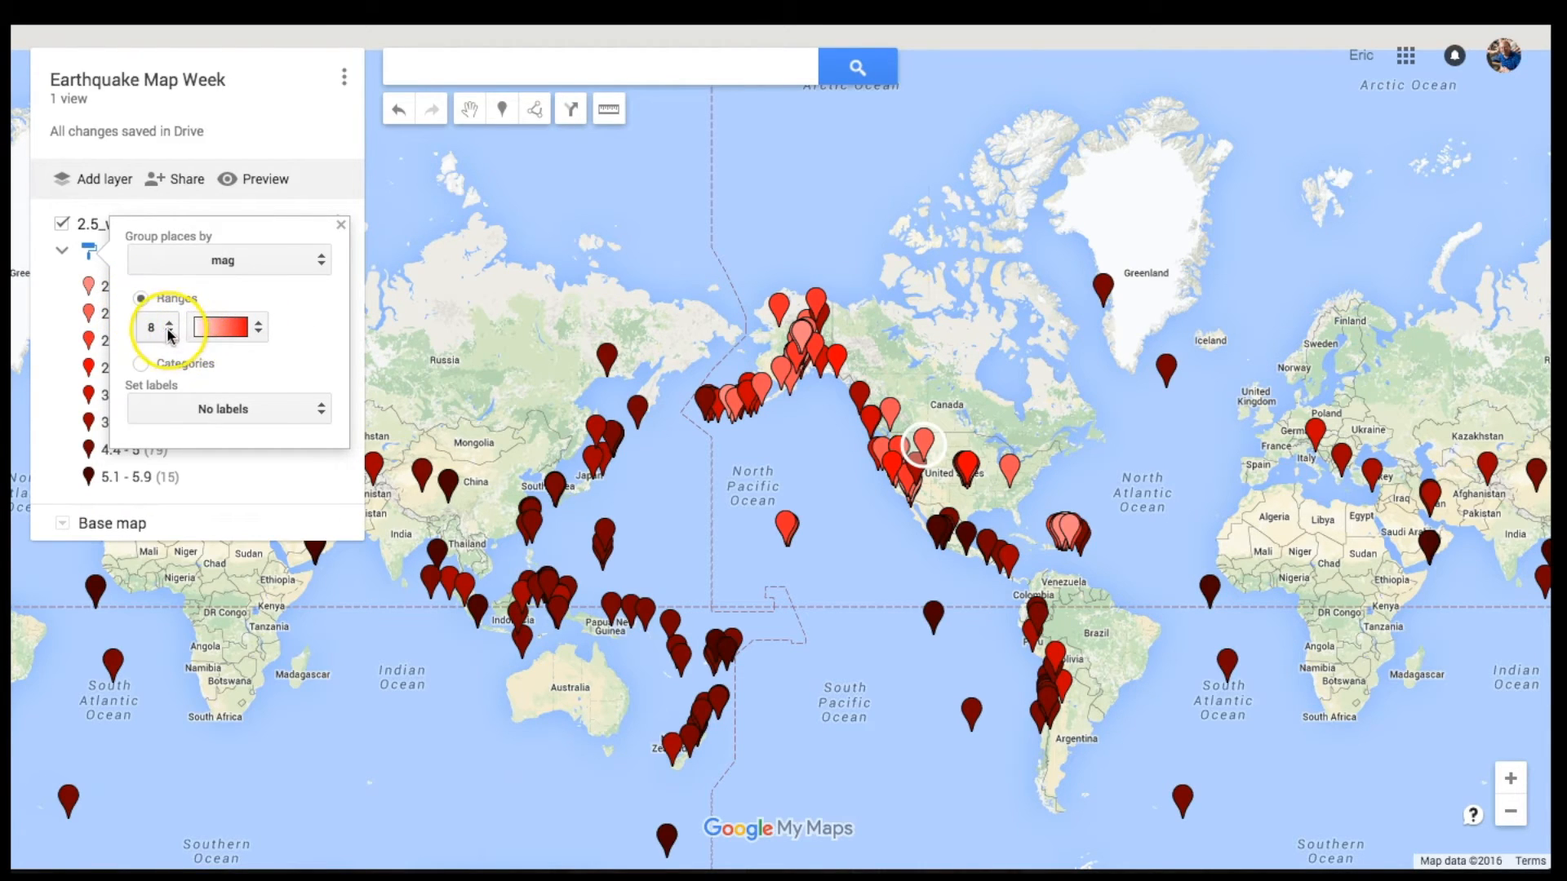
left_click(164, 331)
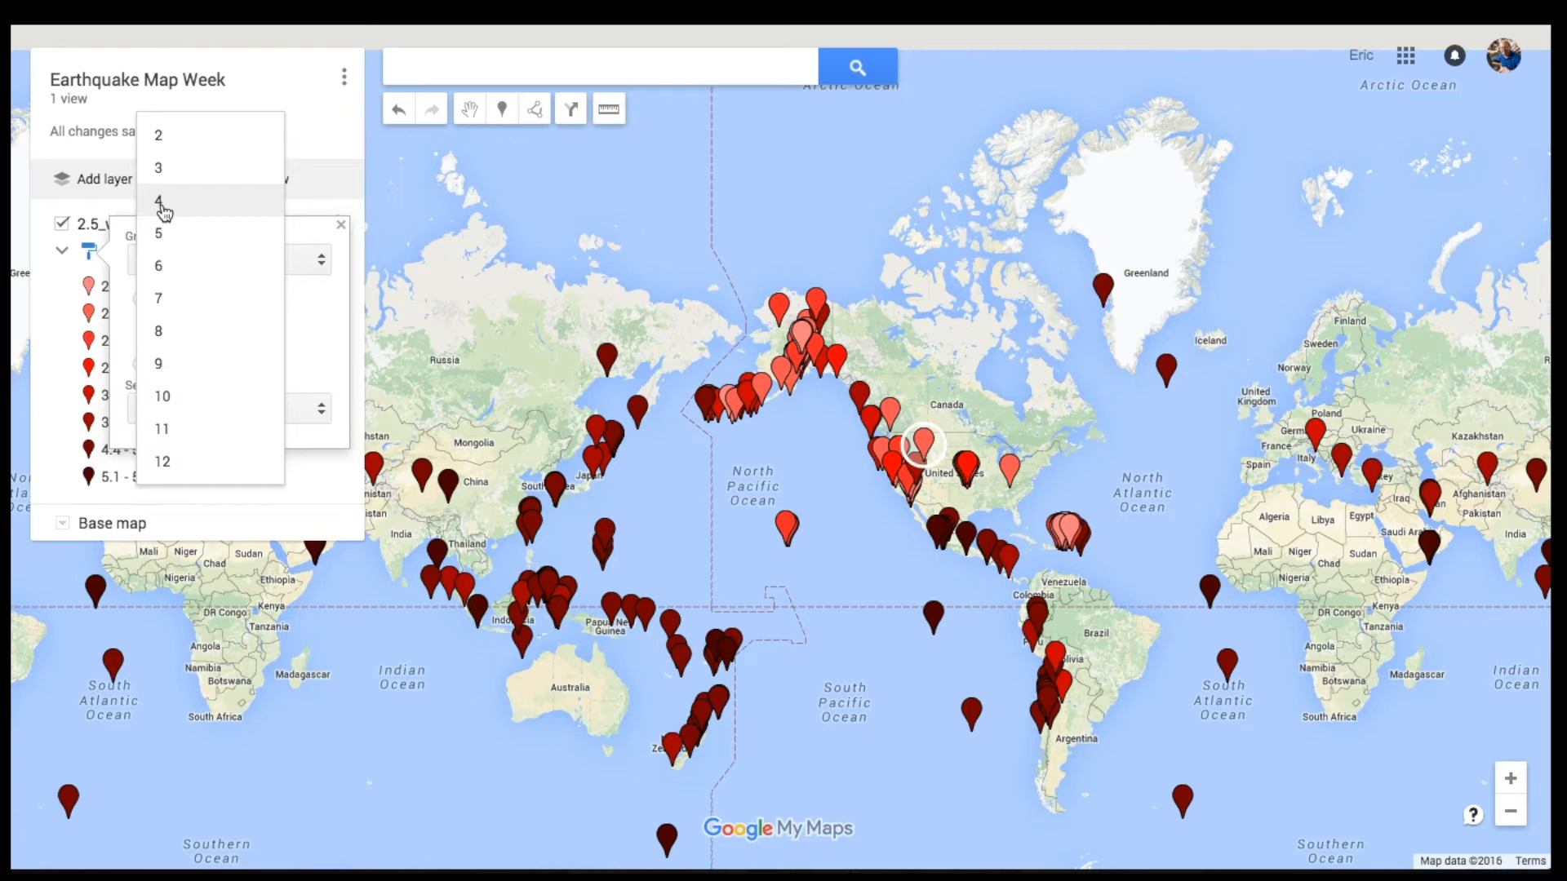
left_click(162, 331)
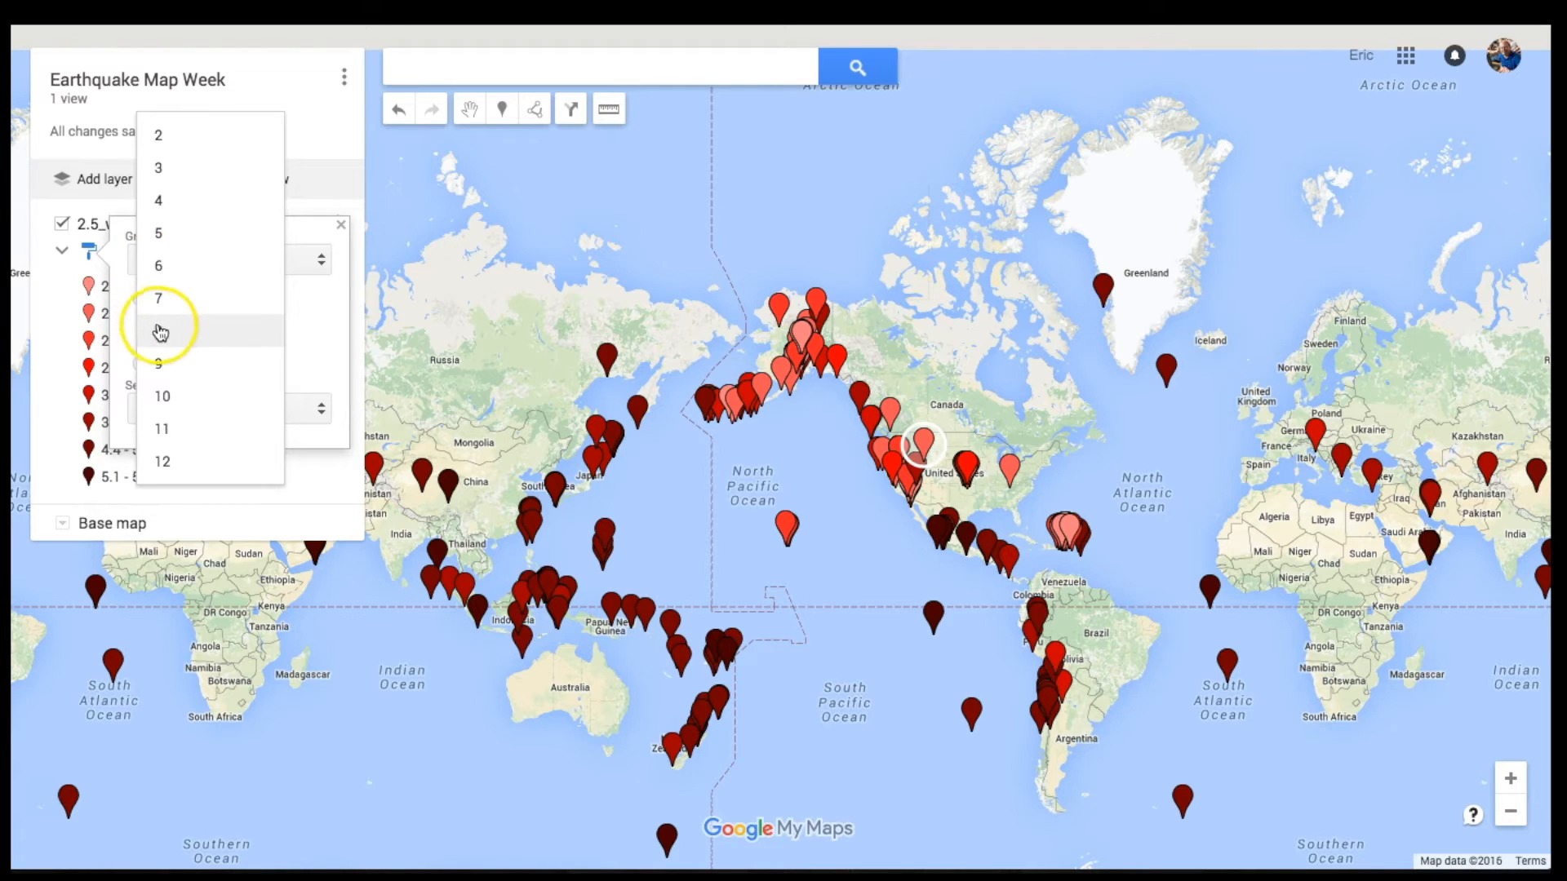
left_click(253, 328)
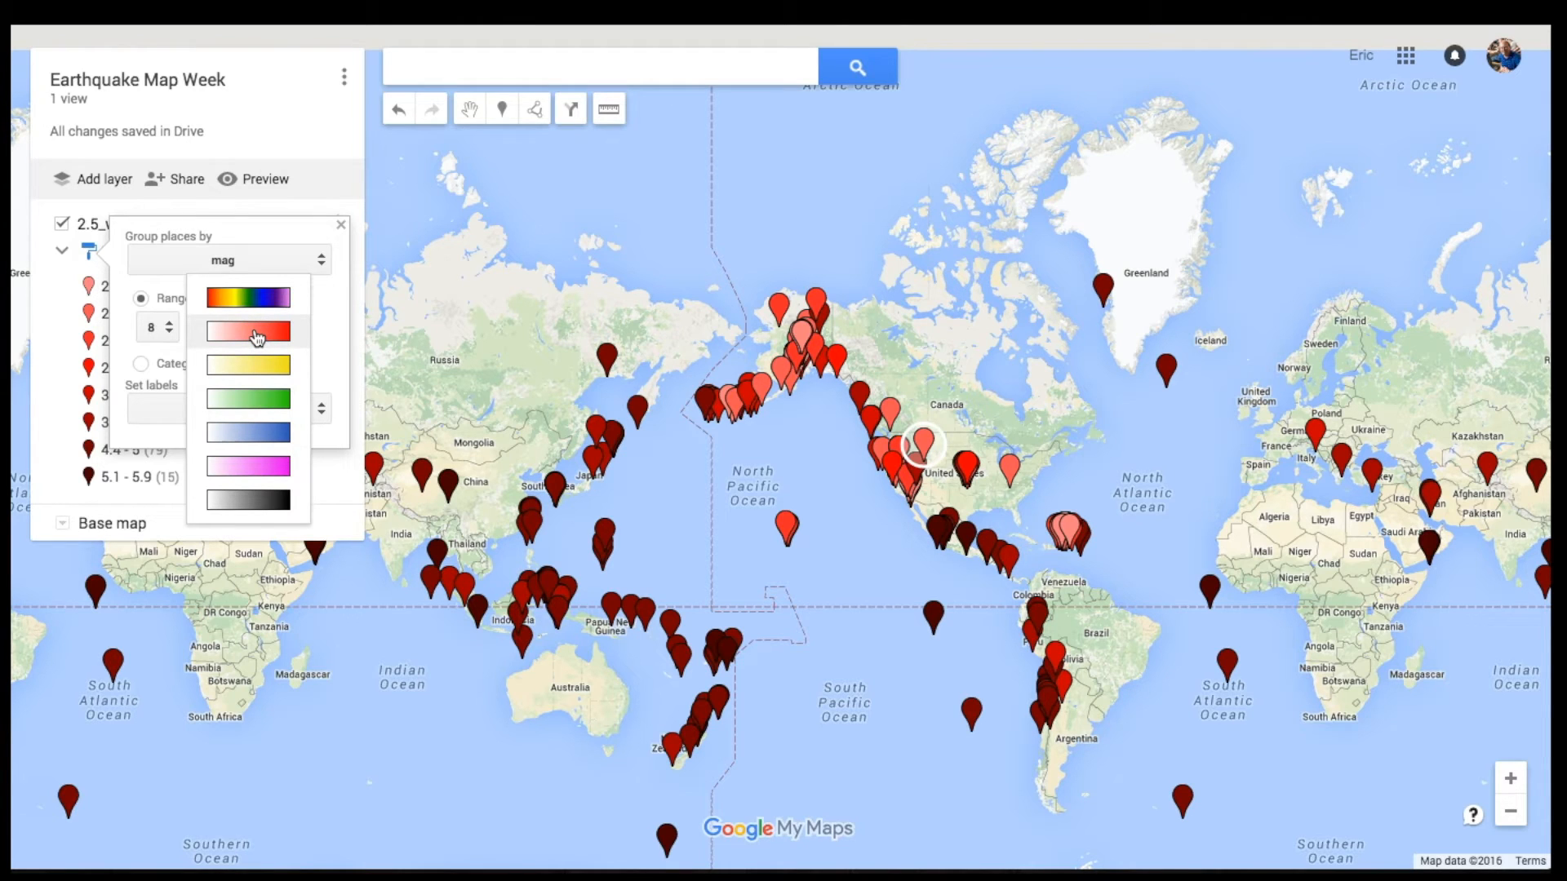
left_click(257, 338)
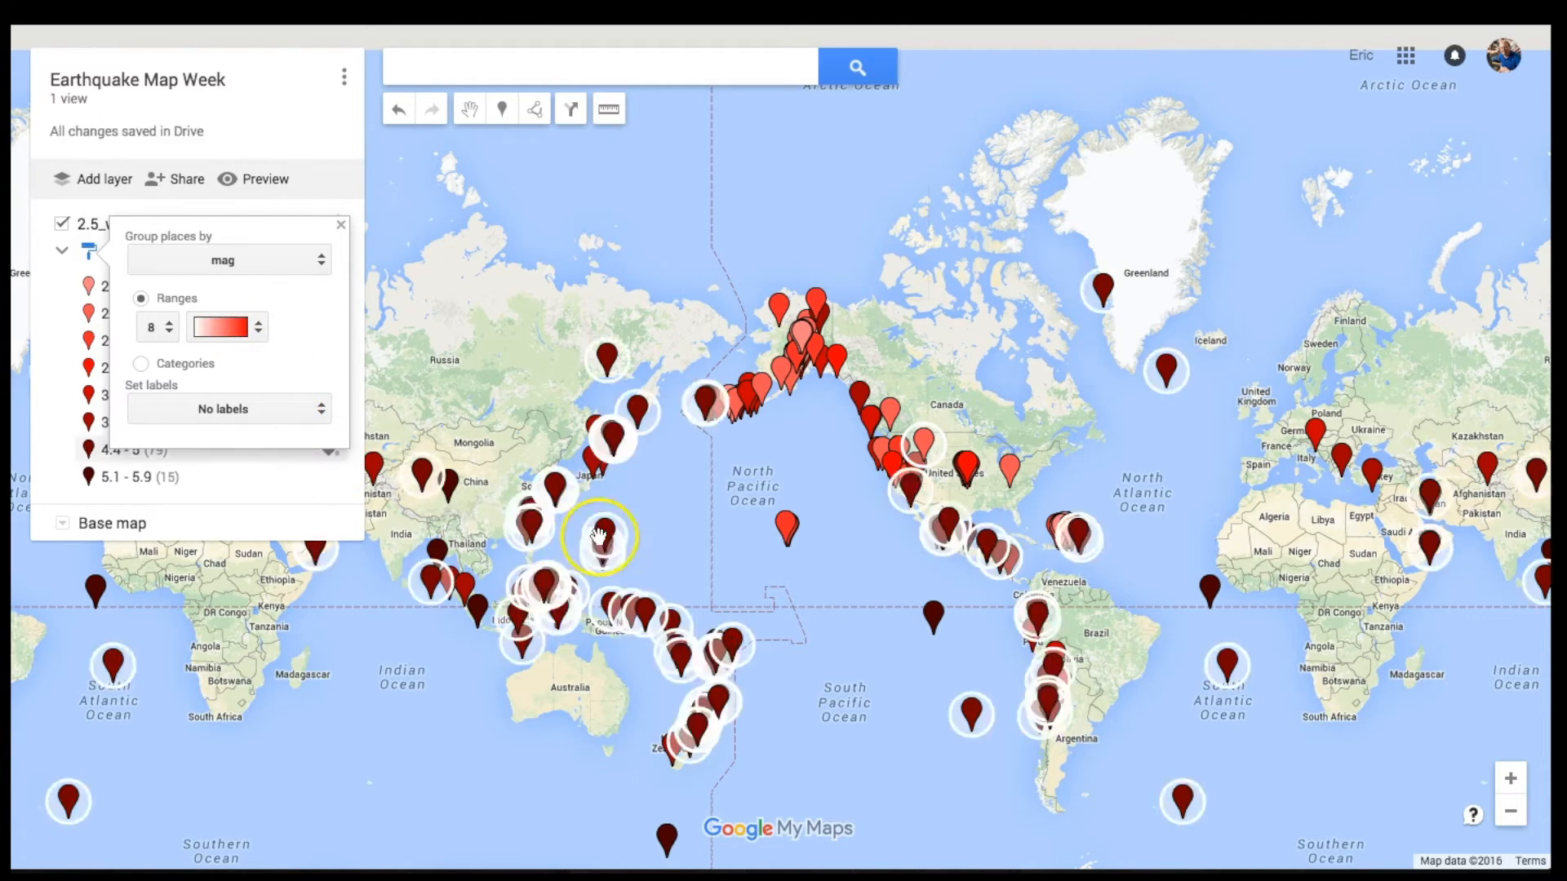
left_click(1510, 780)
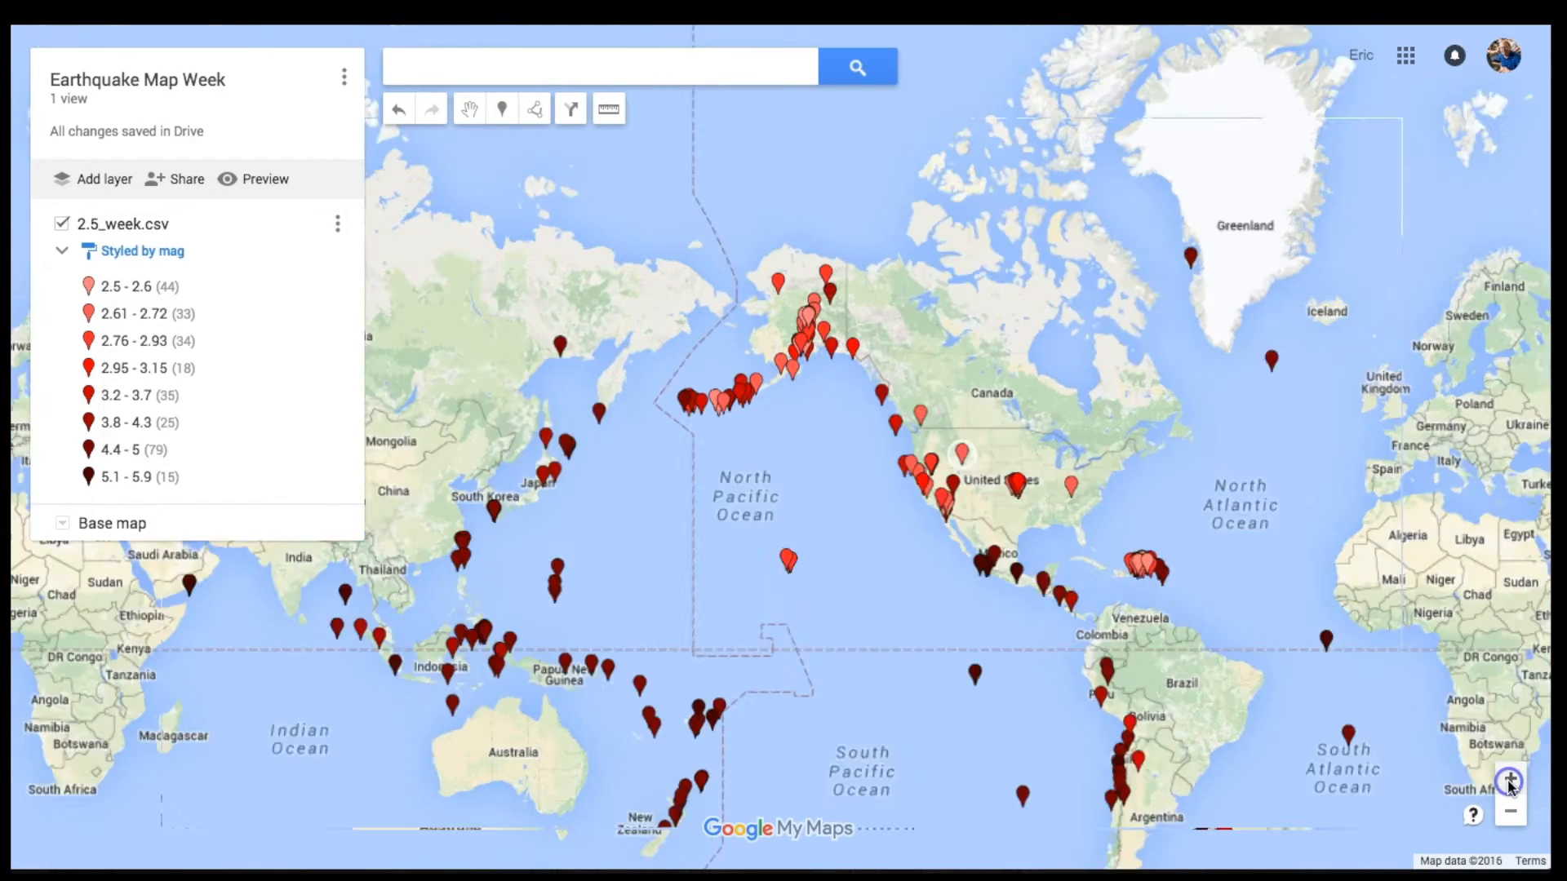
Step: Centre the North Pacific and highlight the 15 markers in the 5.1–5.9 range
left_click_drag(941, 702, 988, 637)
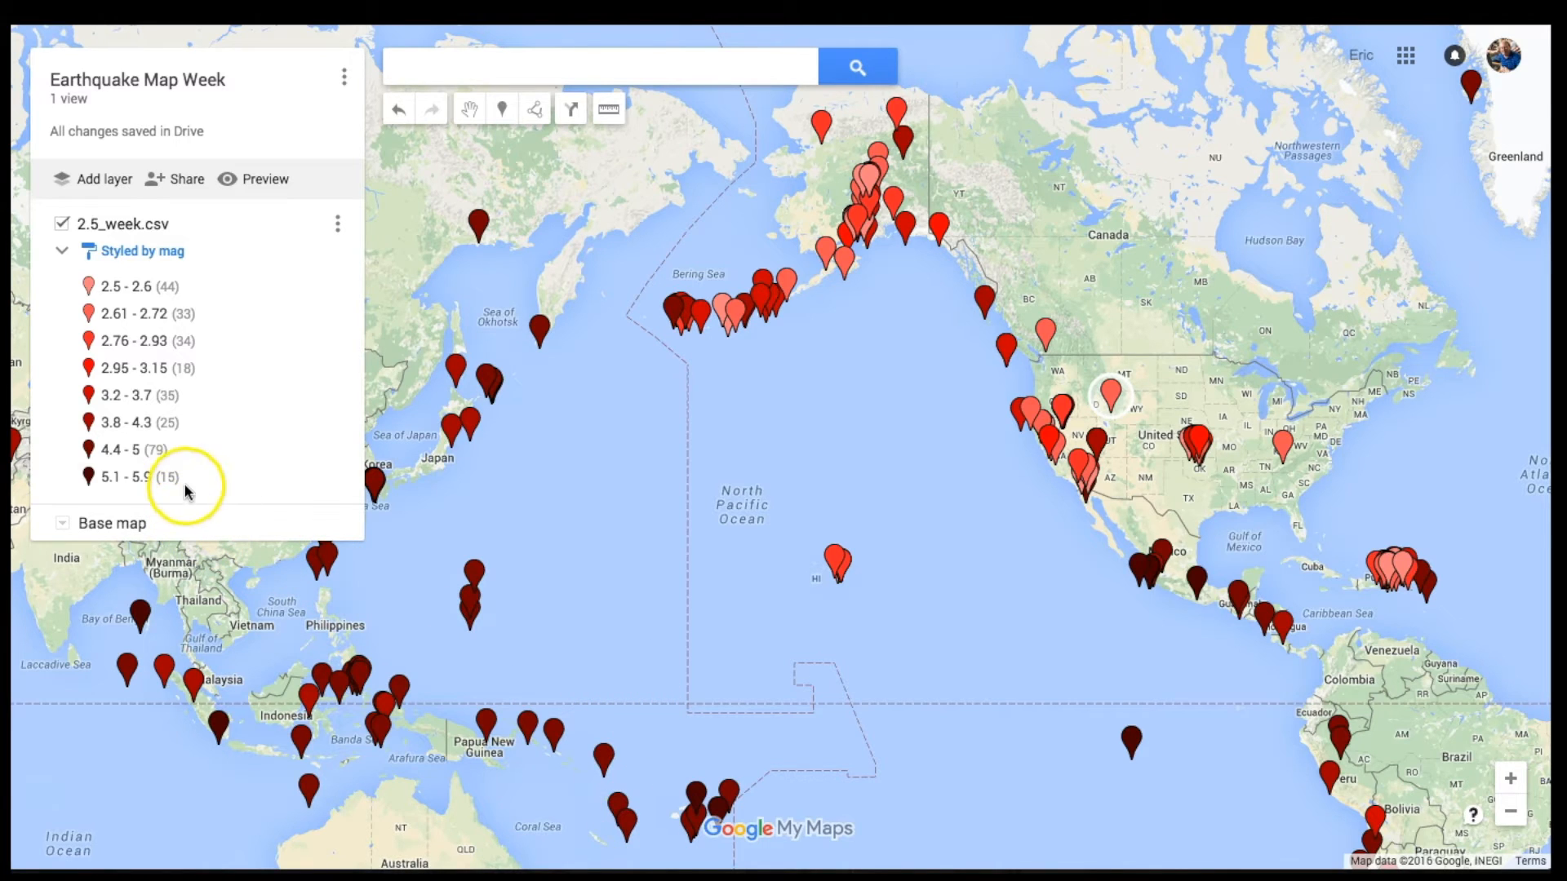
mouse_move(184, 487)
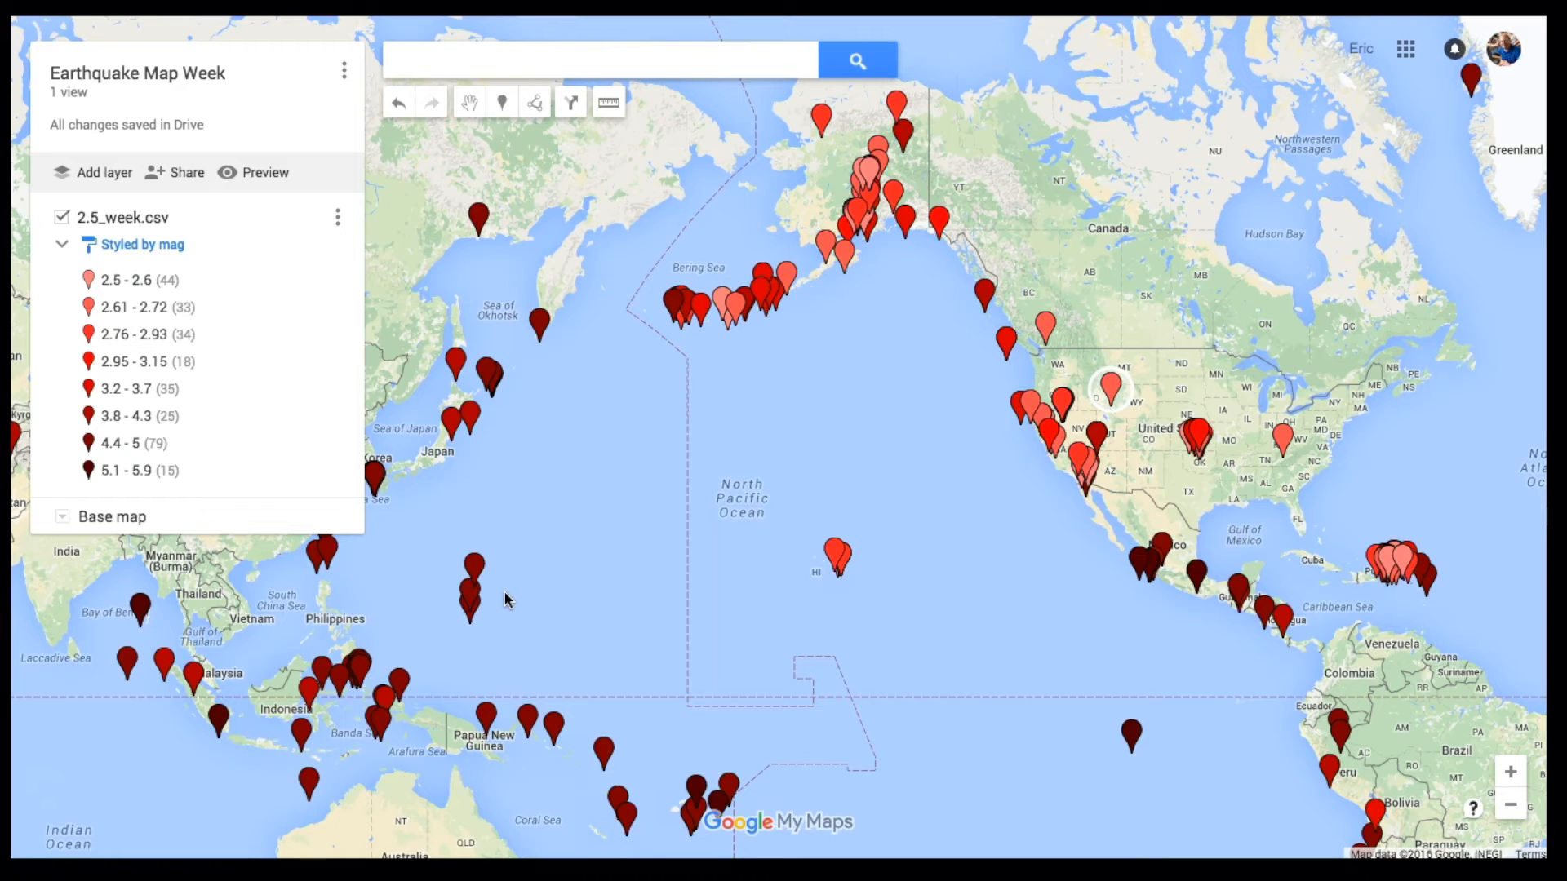
Step: Switch the base map to Satellite imagery, briefly comparing it with the road Map
left_click(62, 517)
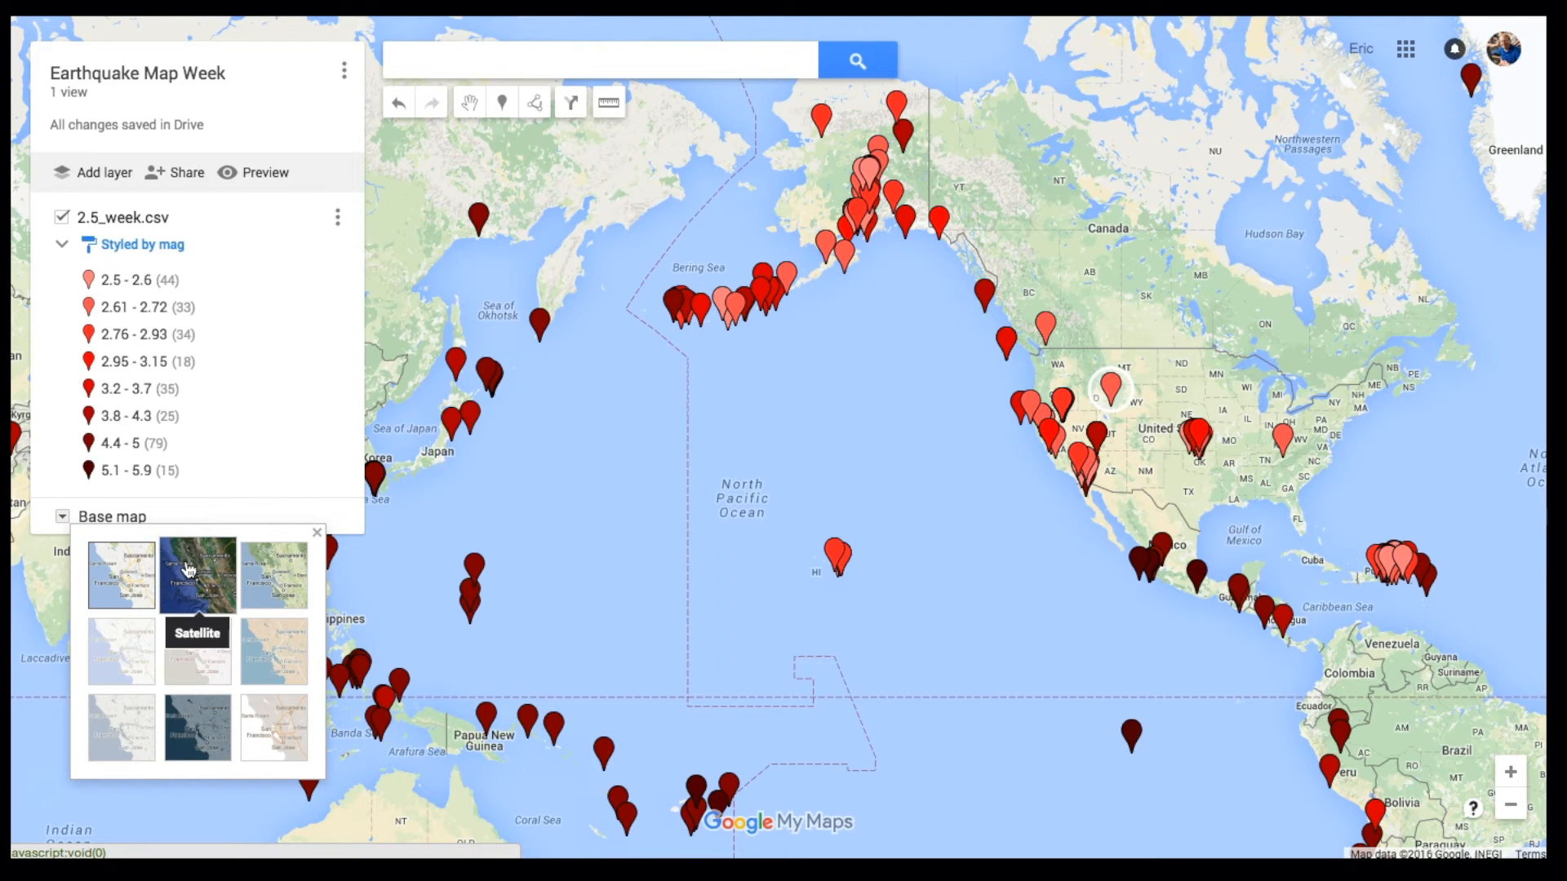
left_click(187, 568)
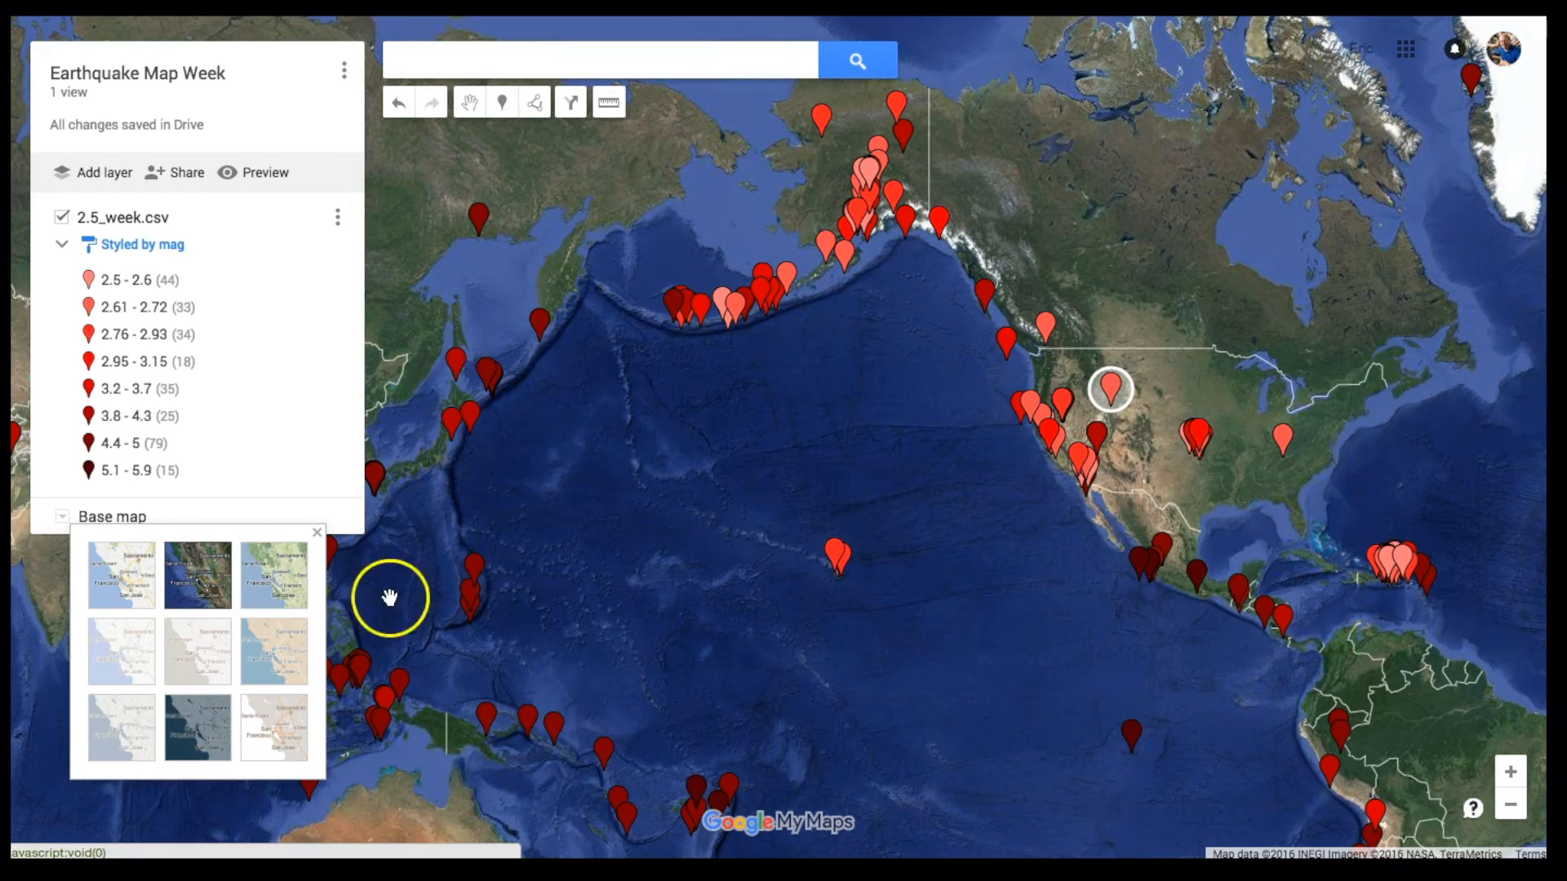
left_click_drag(542, 615, 618, 590)
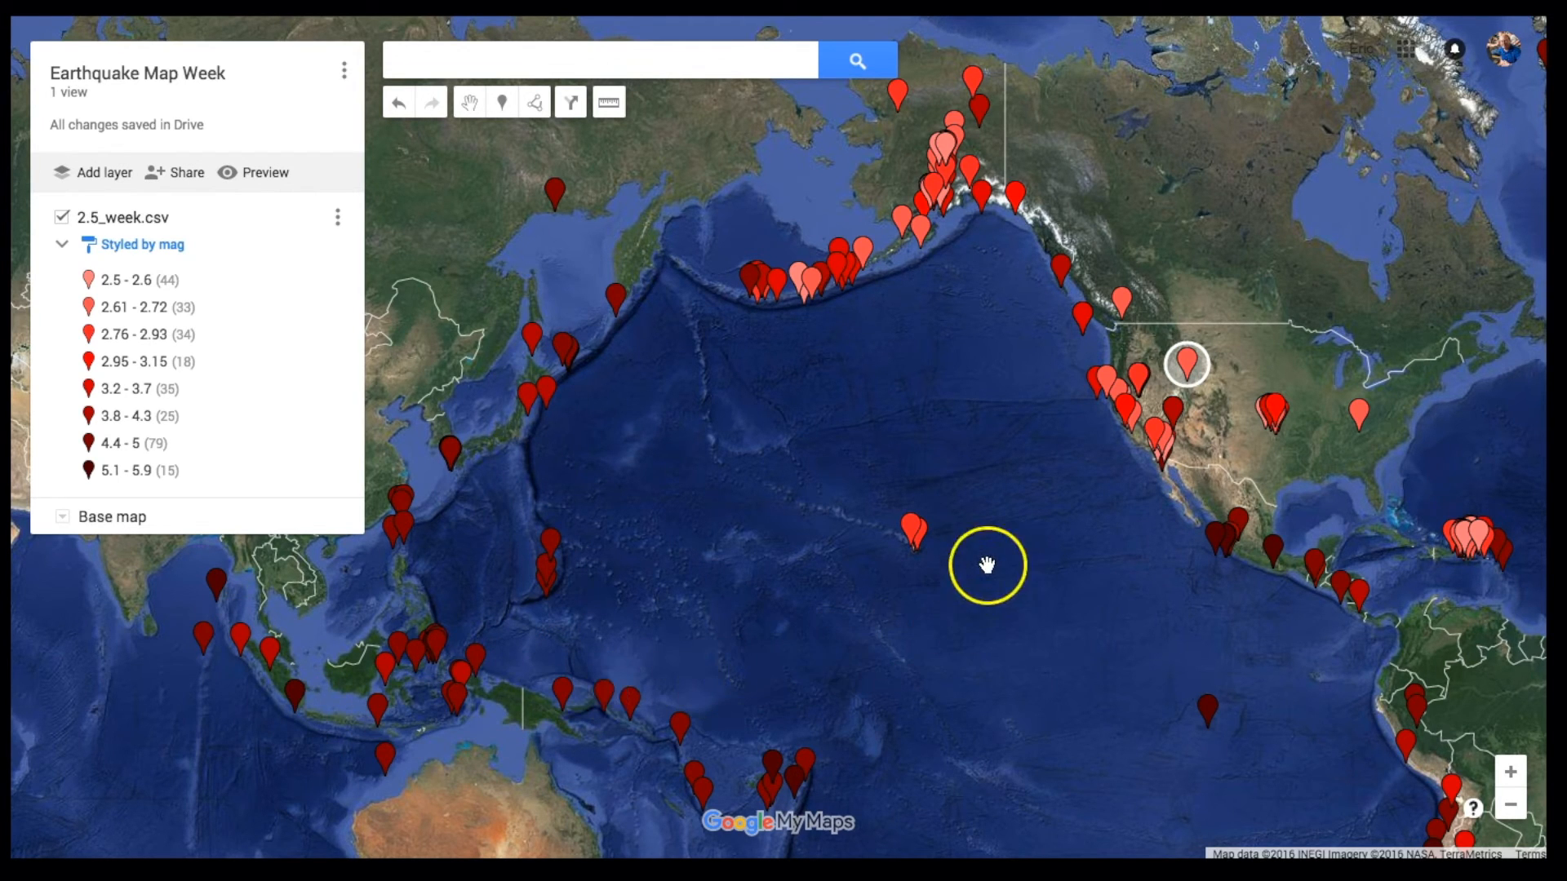
left_click(60, 516)
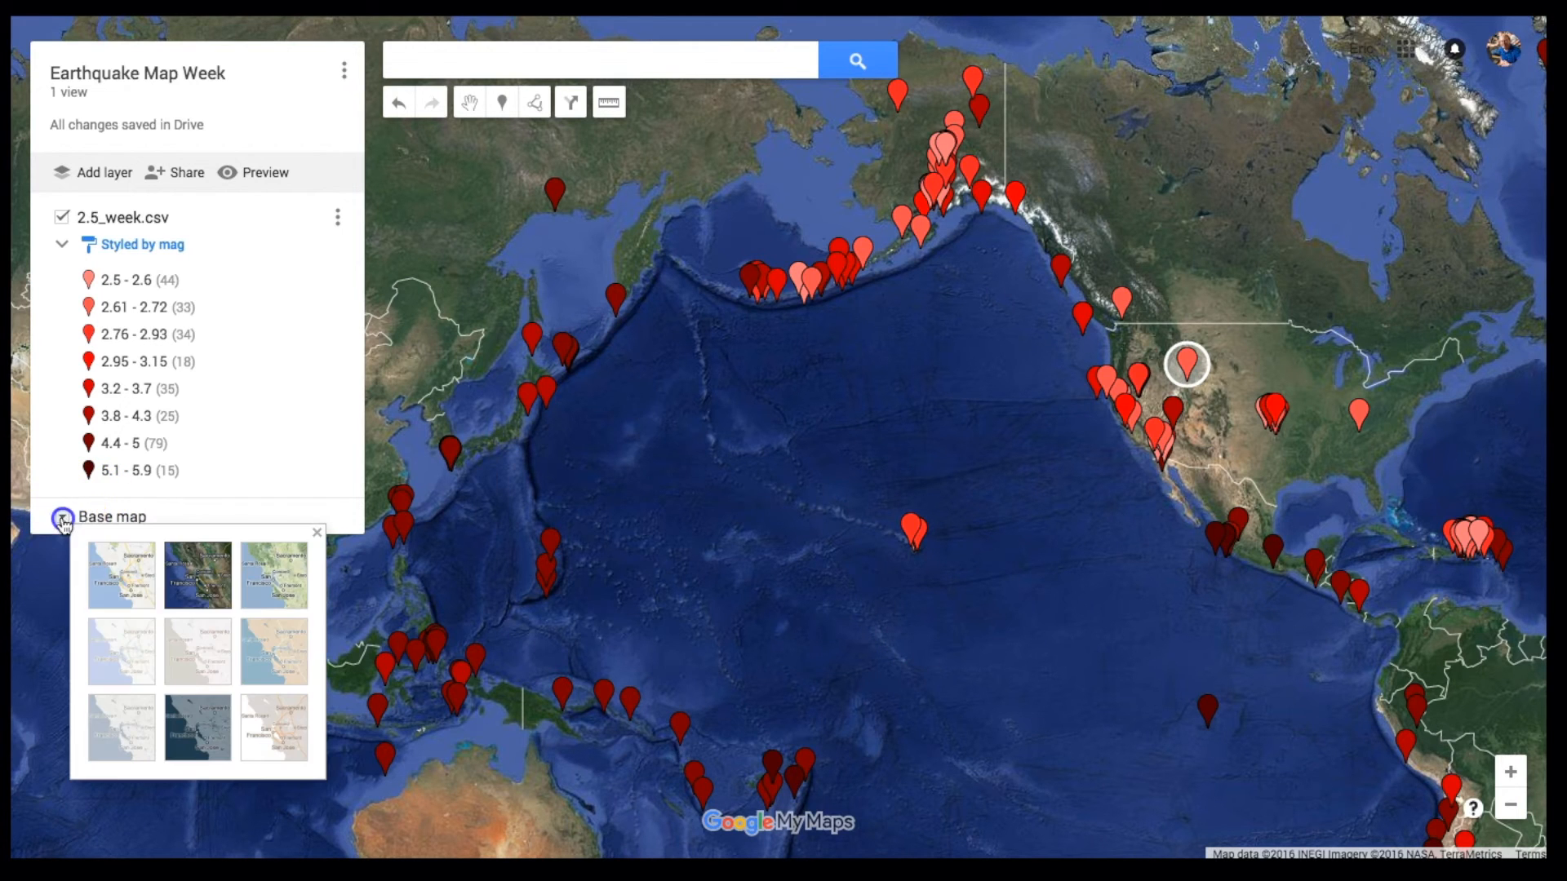
left_click(113, 565)
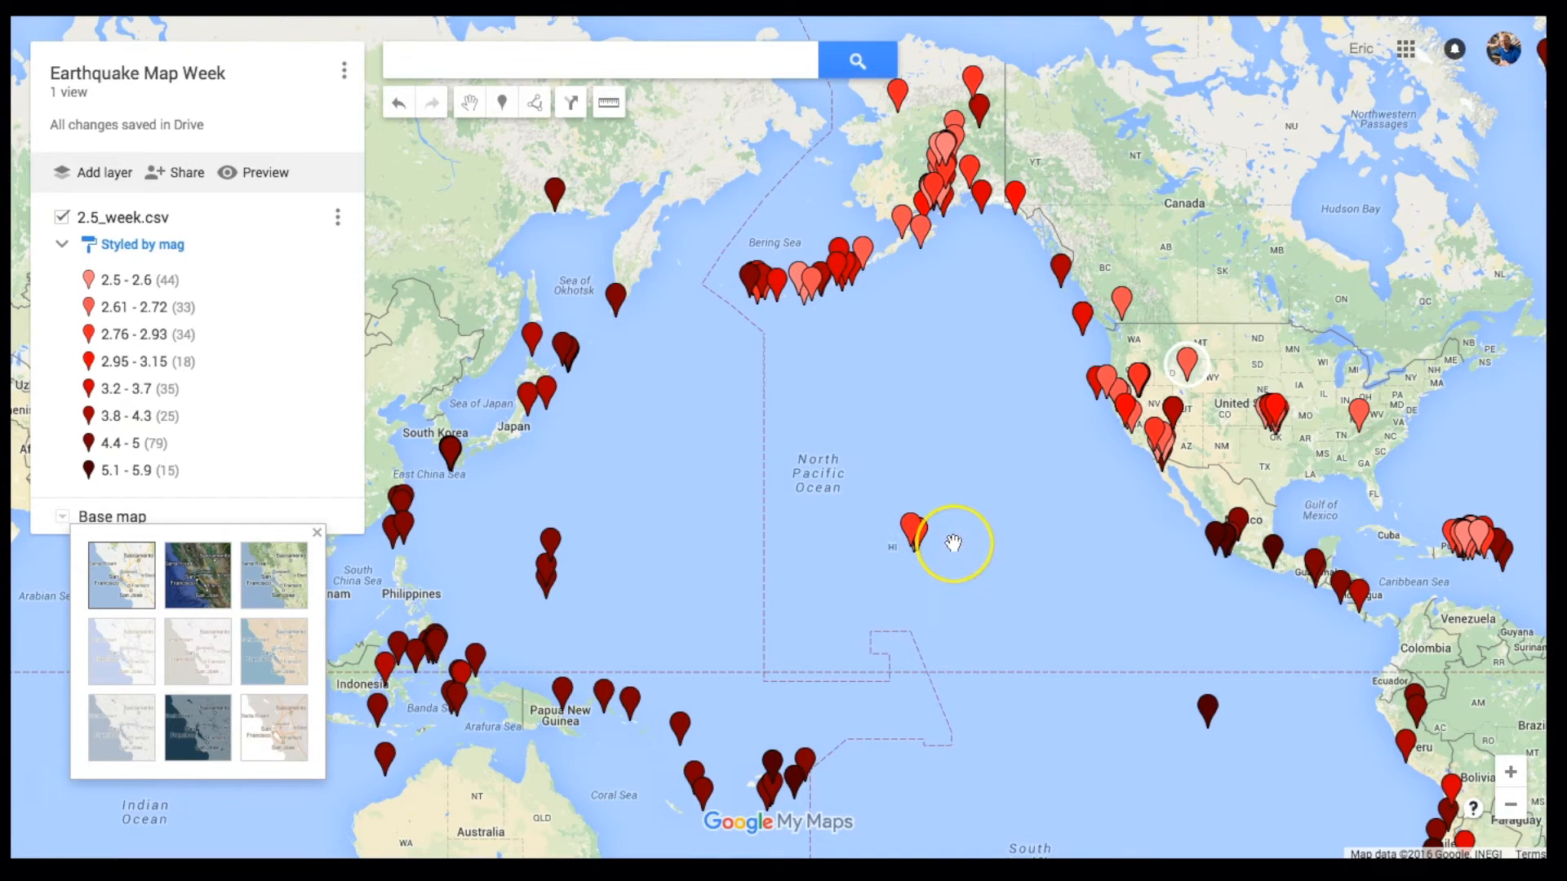
left_click(191, 553)
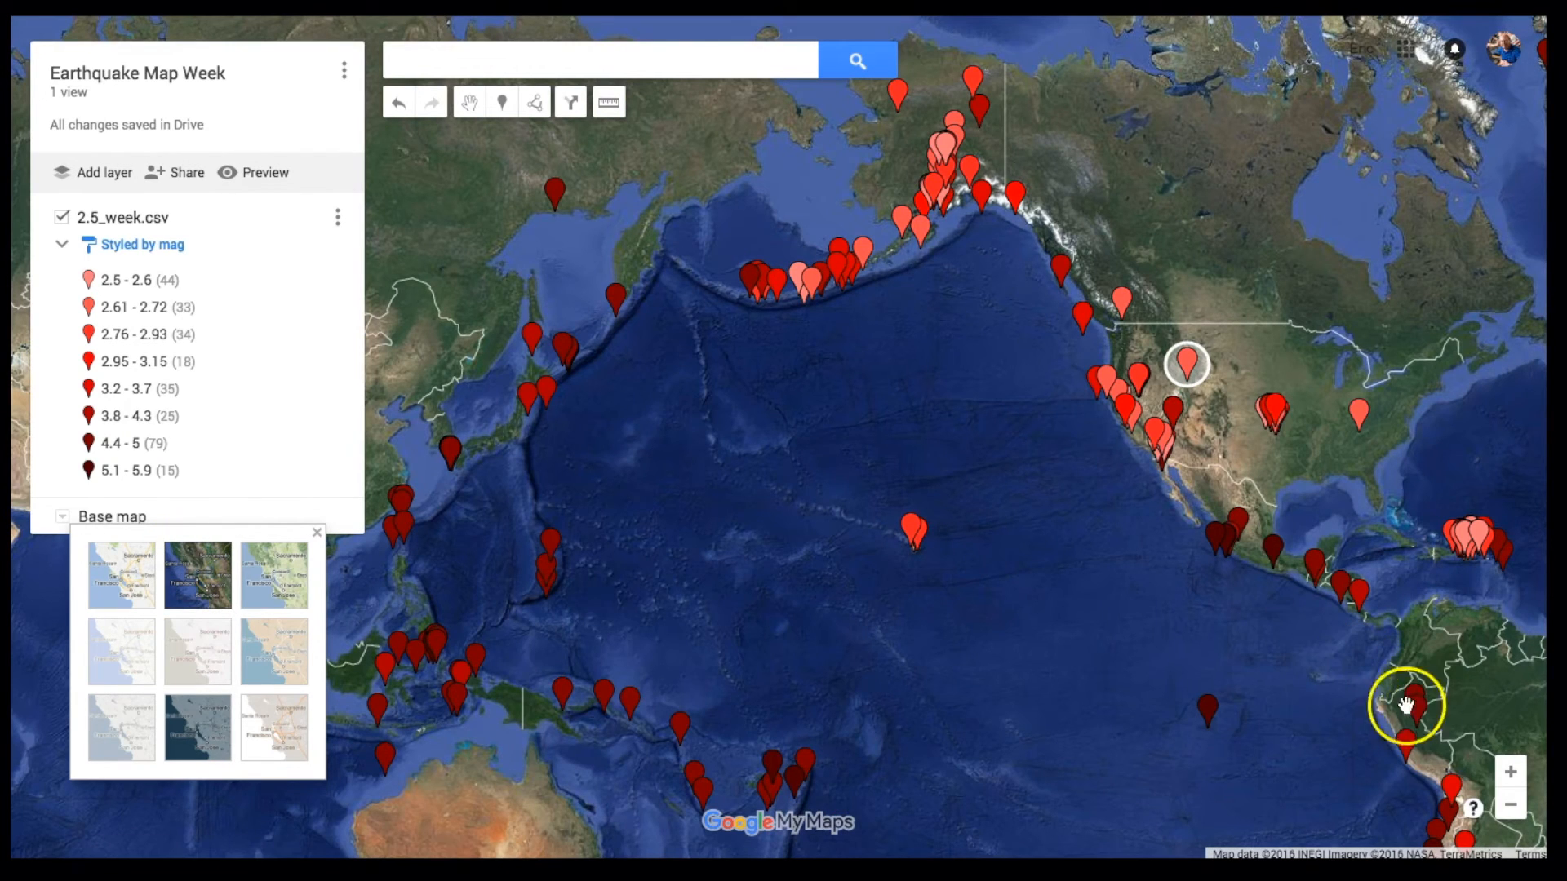
Step: Zoom in two levels on the earthquake markers around Hawaii
left_click(1510, 773)
left_click(1510, 773)
left_click_drag(1315, 754, 1019, 495)
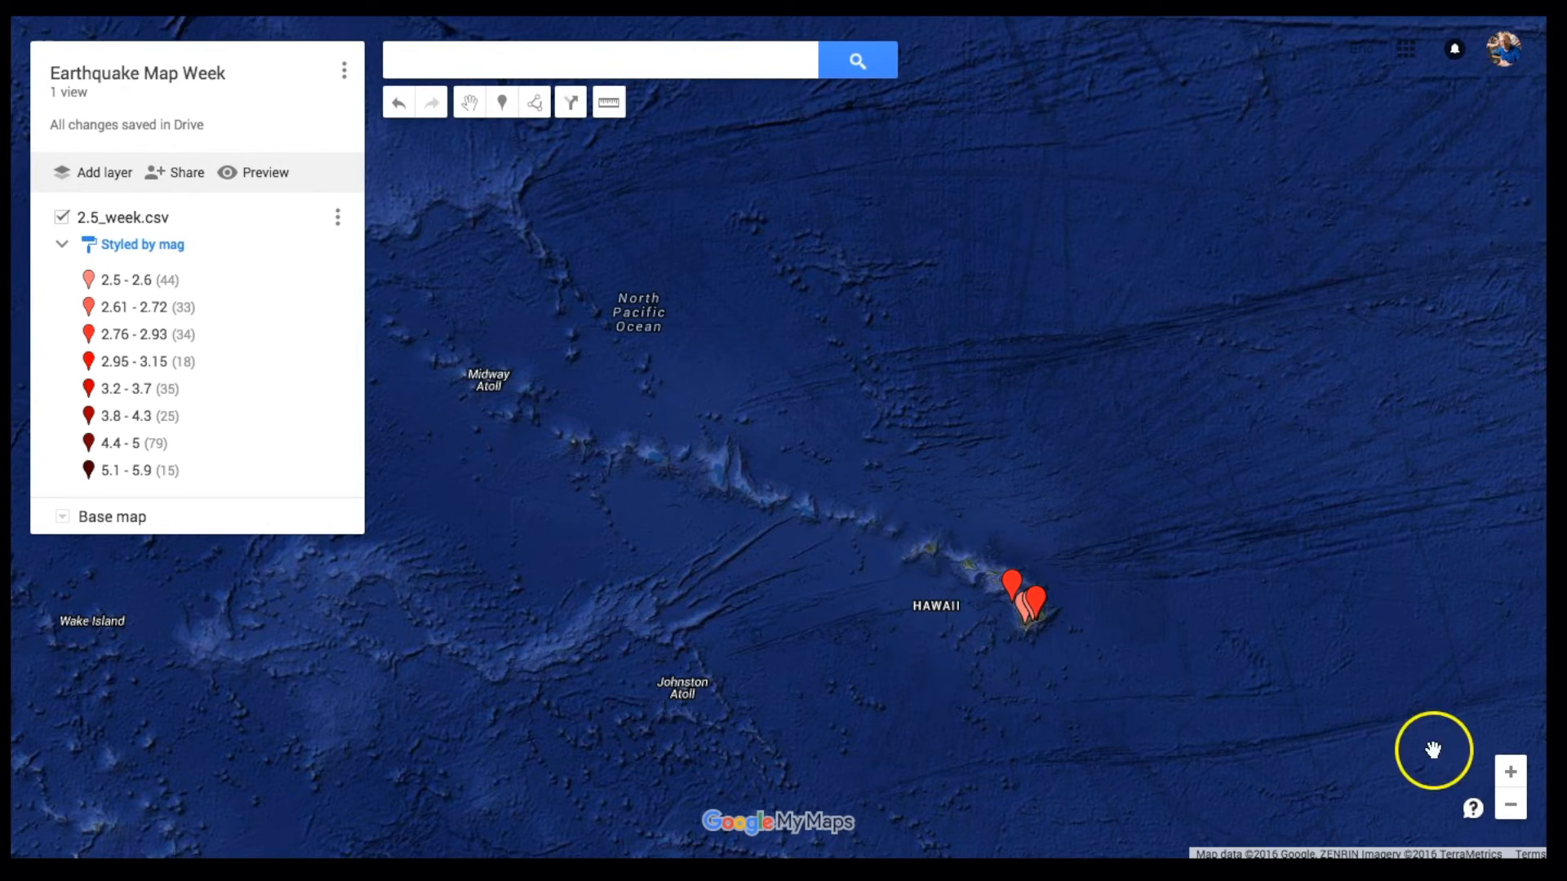
Step: Zoom back out and pan to the central United States around Kansas and Oklahoma
left_click(1510, 806)
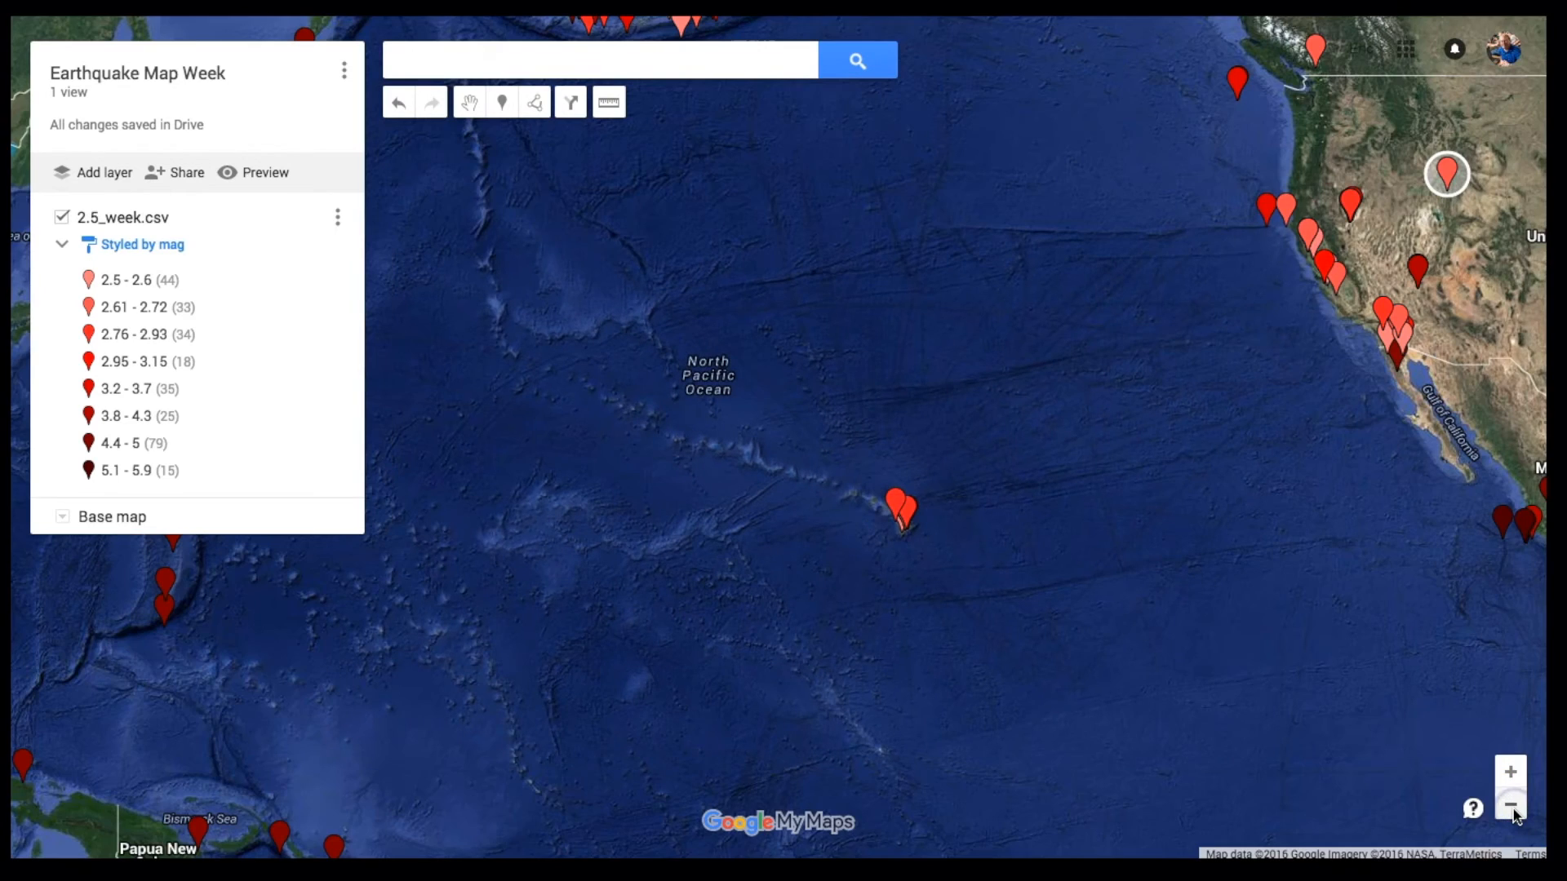
left_click_drag(1358, 563, 776, 664)
left_click_drag(1013, 481, 838, 591)
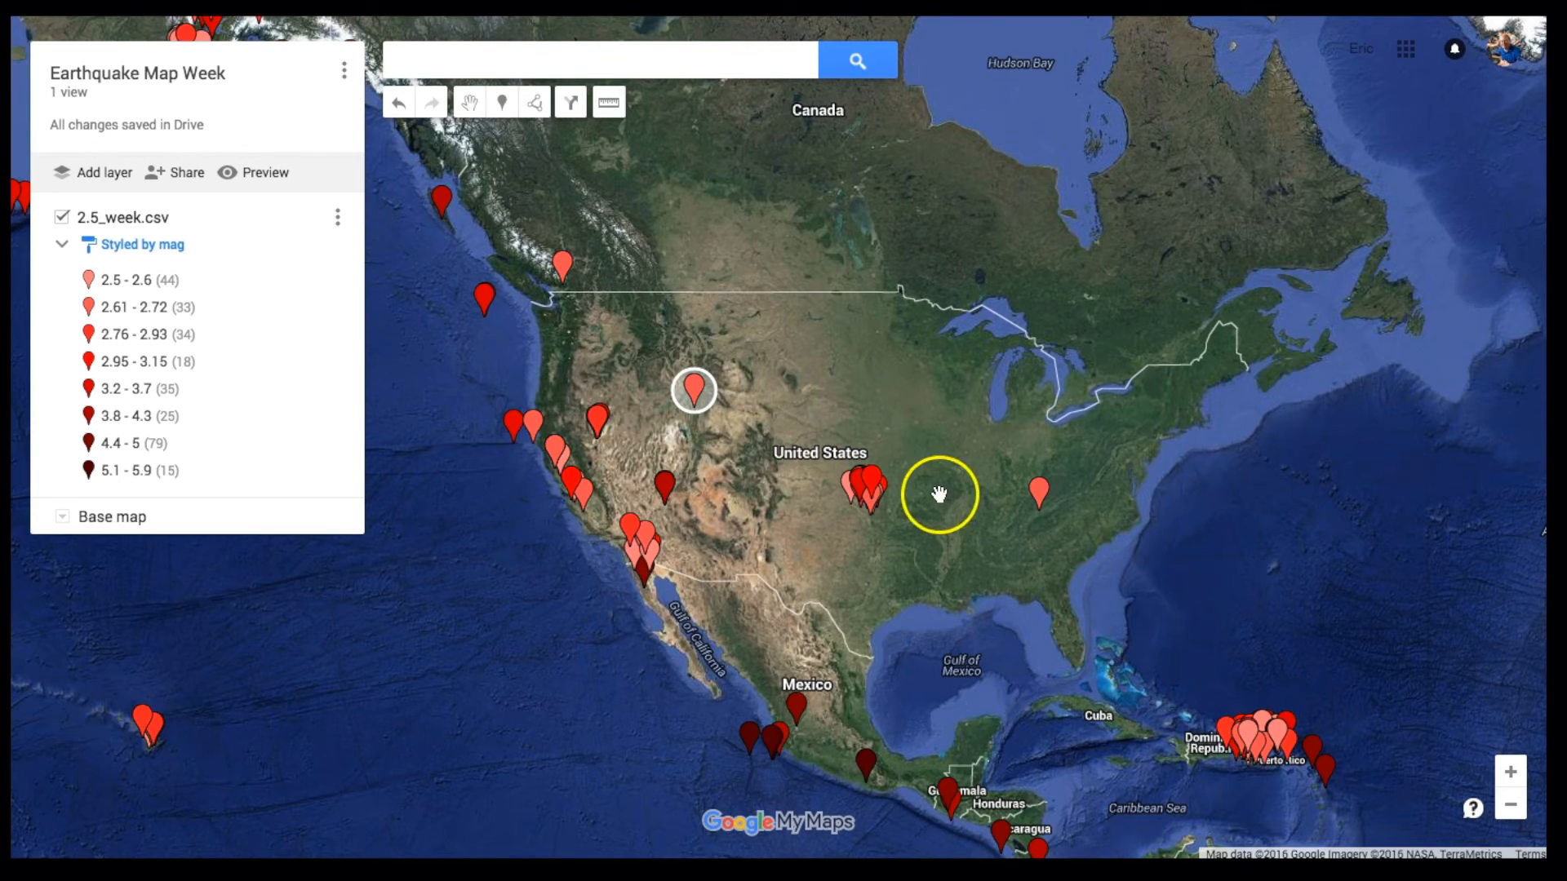
left_click(1511, 779)
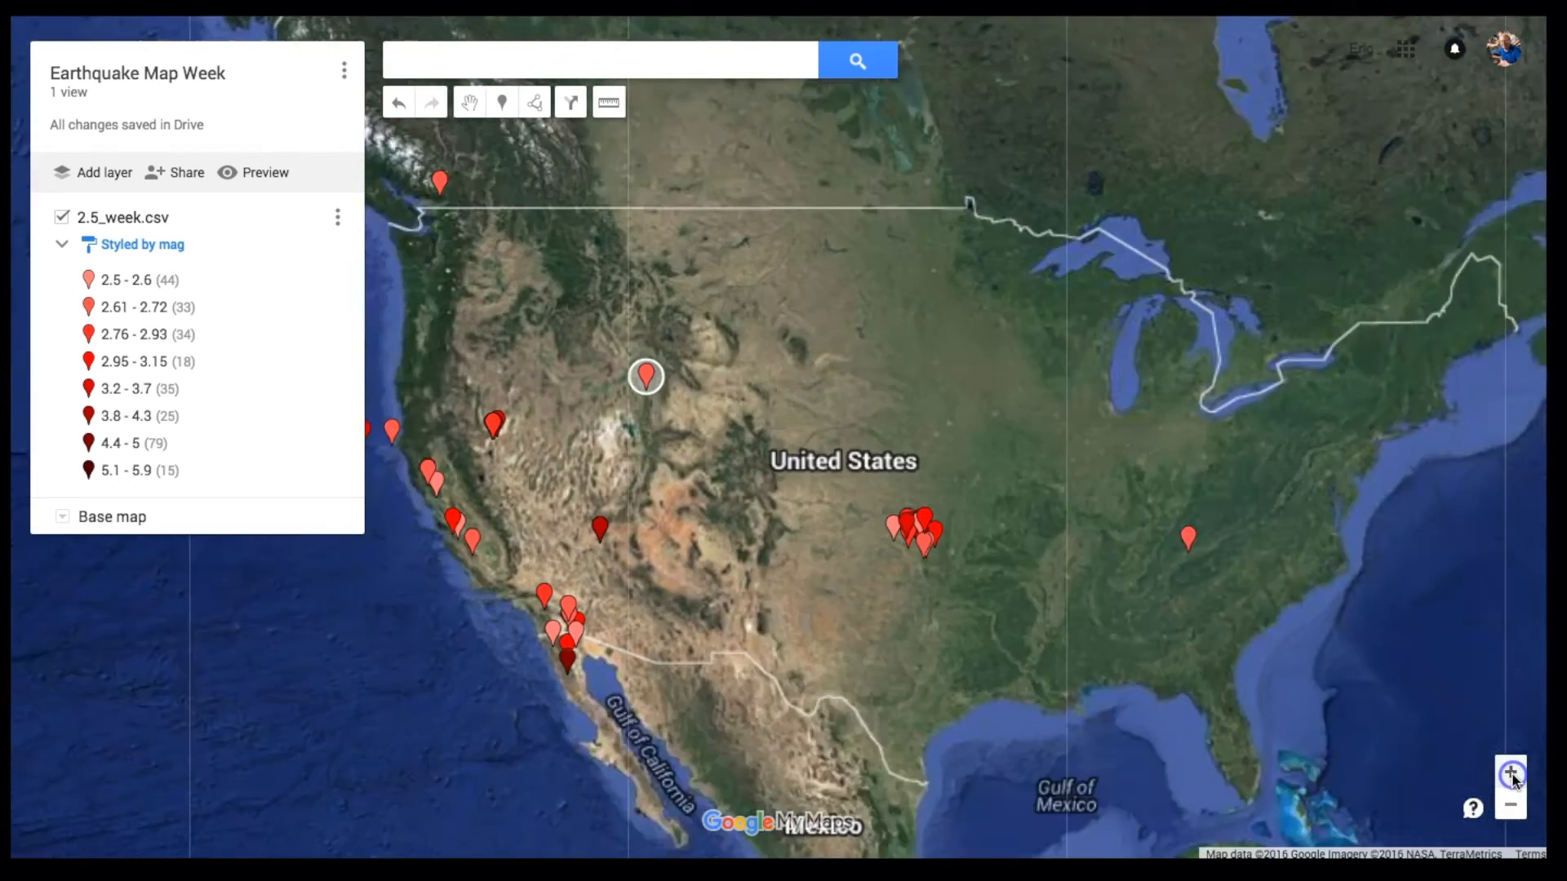
left_click(1511, 779)
left_click_drag(1321, 734, 1129, 641)
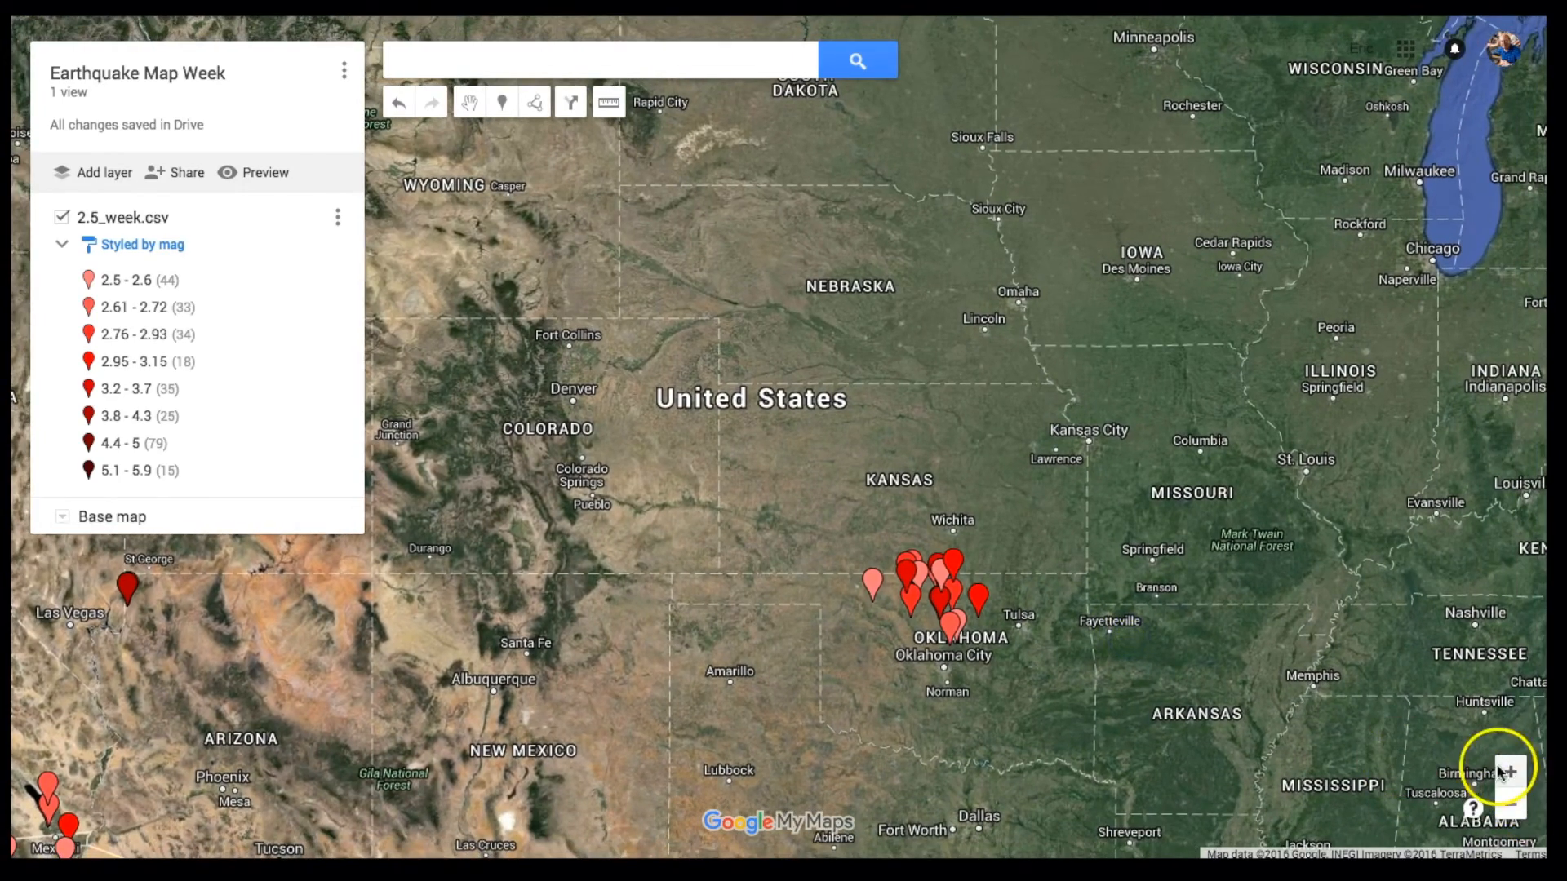
Step: Zoom in on the northern Oklahoma earthquake cluster and return to the road Map base
left_click(1509, 772)
left_click_drag(1314, 727, 1164, 542)
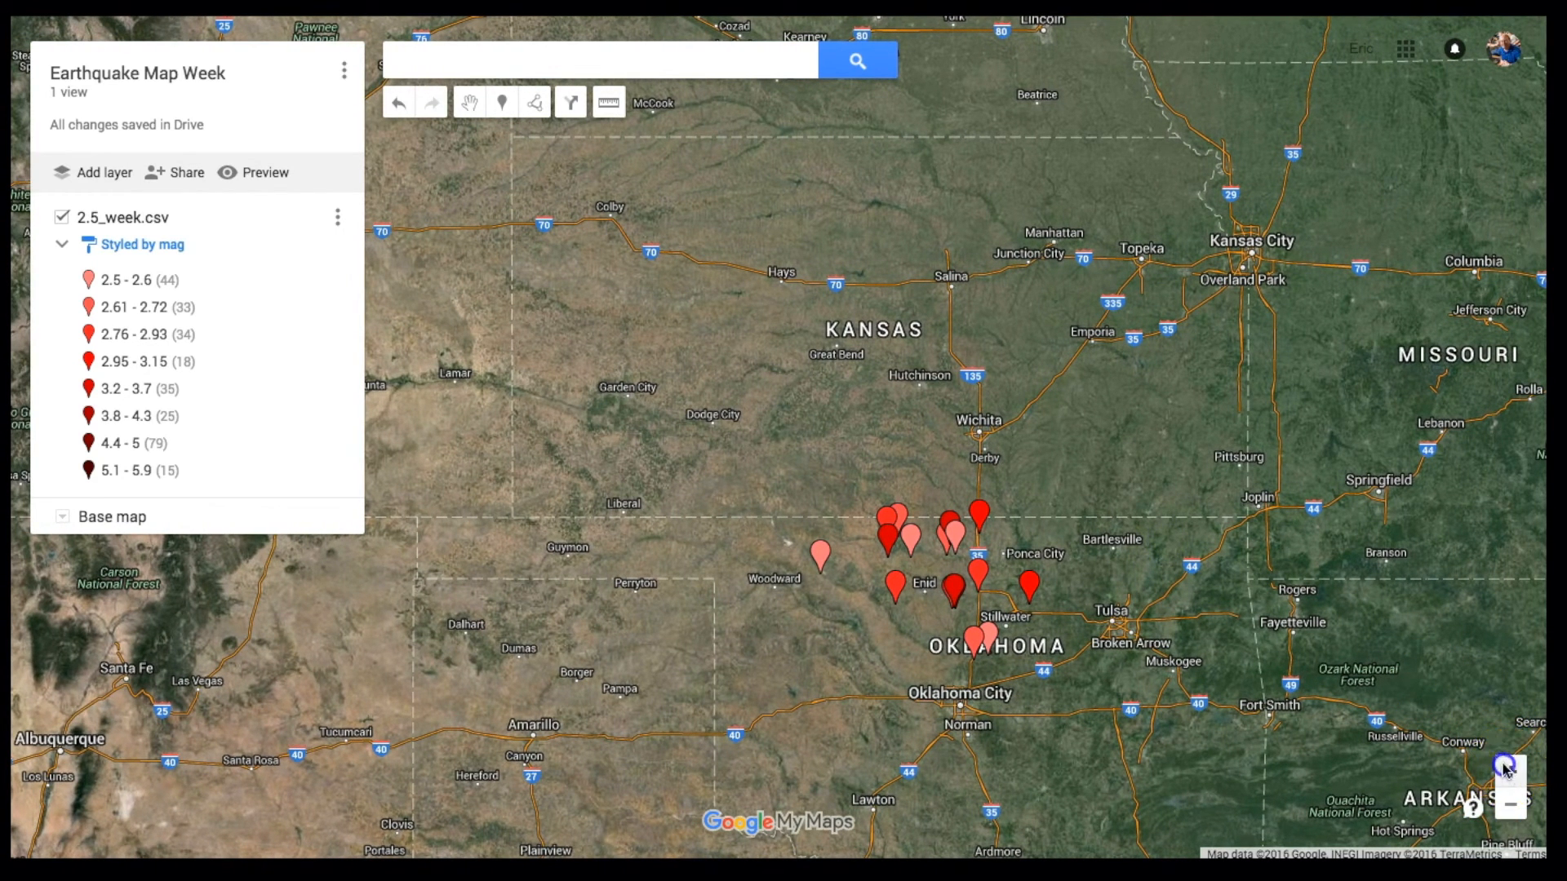
left_click_drag(1276, 710, 1130, 685)
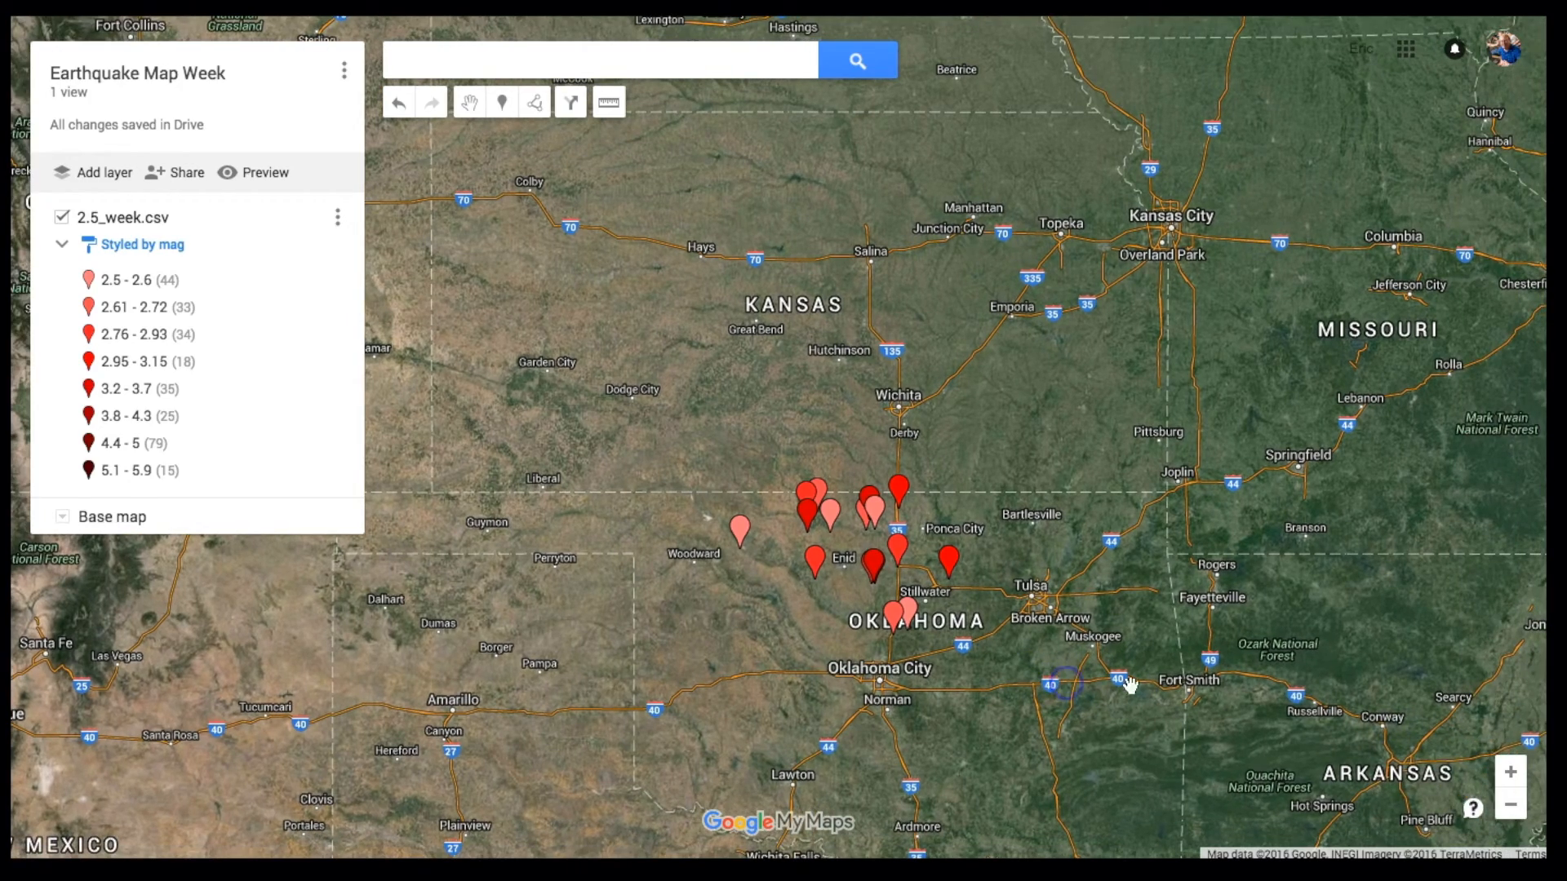
left_click(1511, 775)
left_click_drag(1322, 744, 1258, 645)
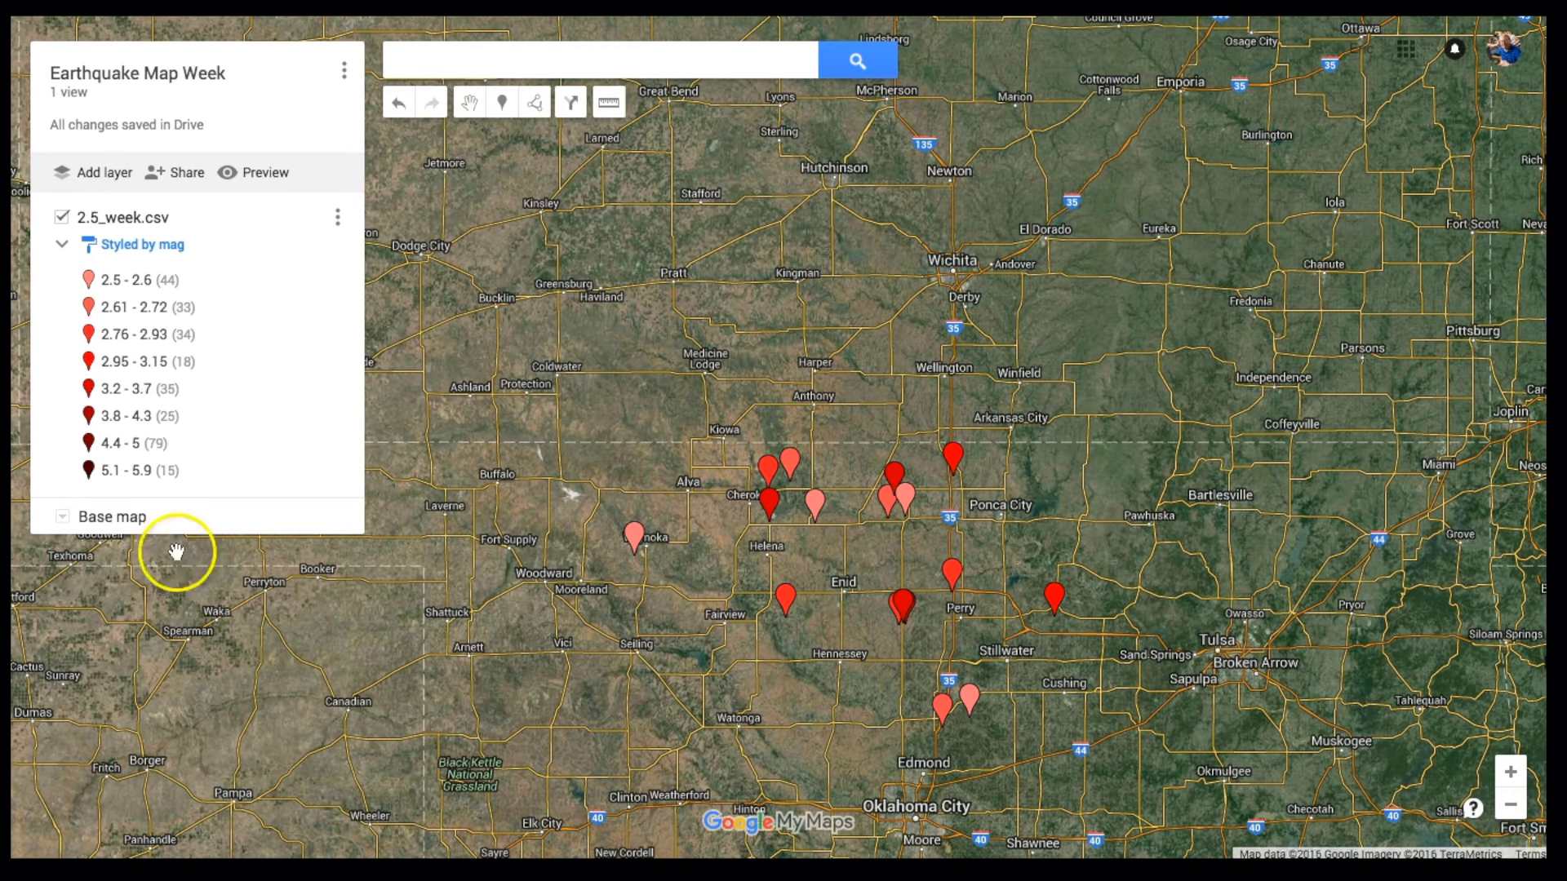
left_click(62, 518)
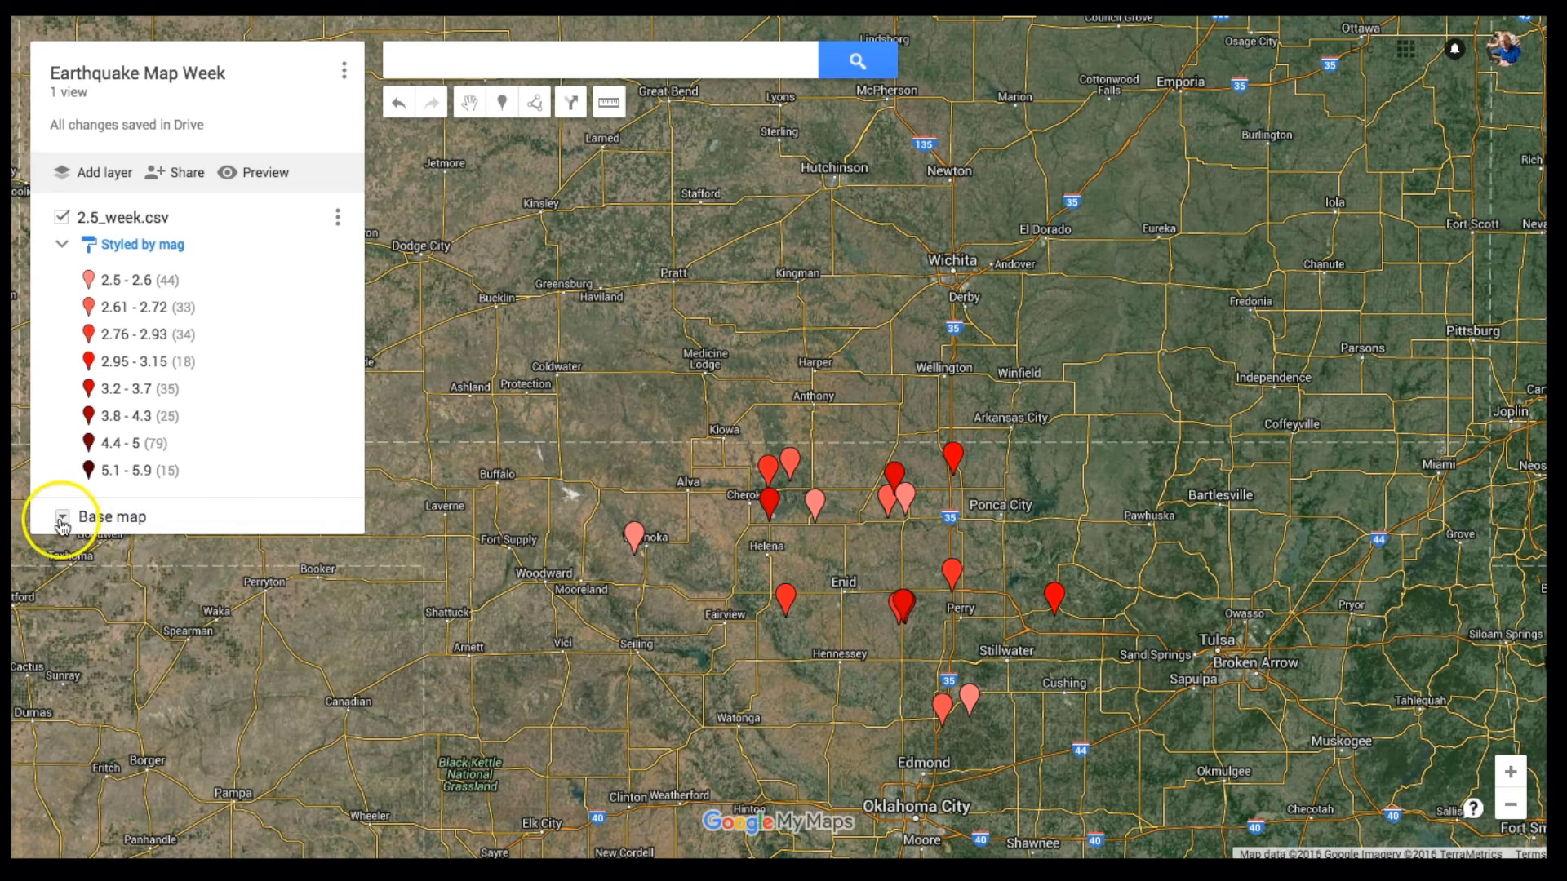
left_click(118, 571)
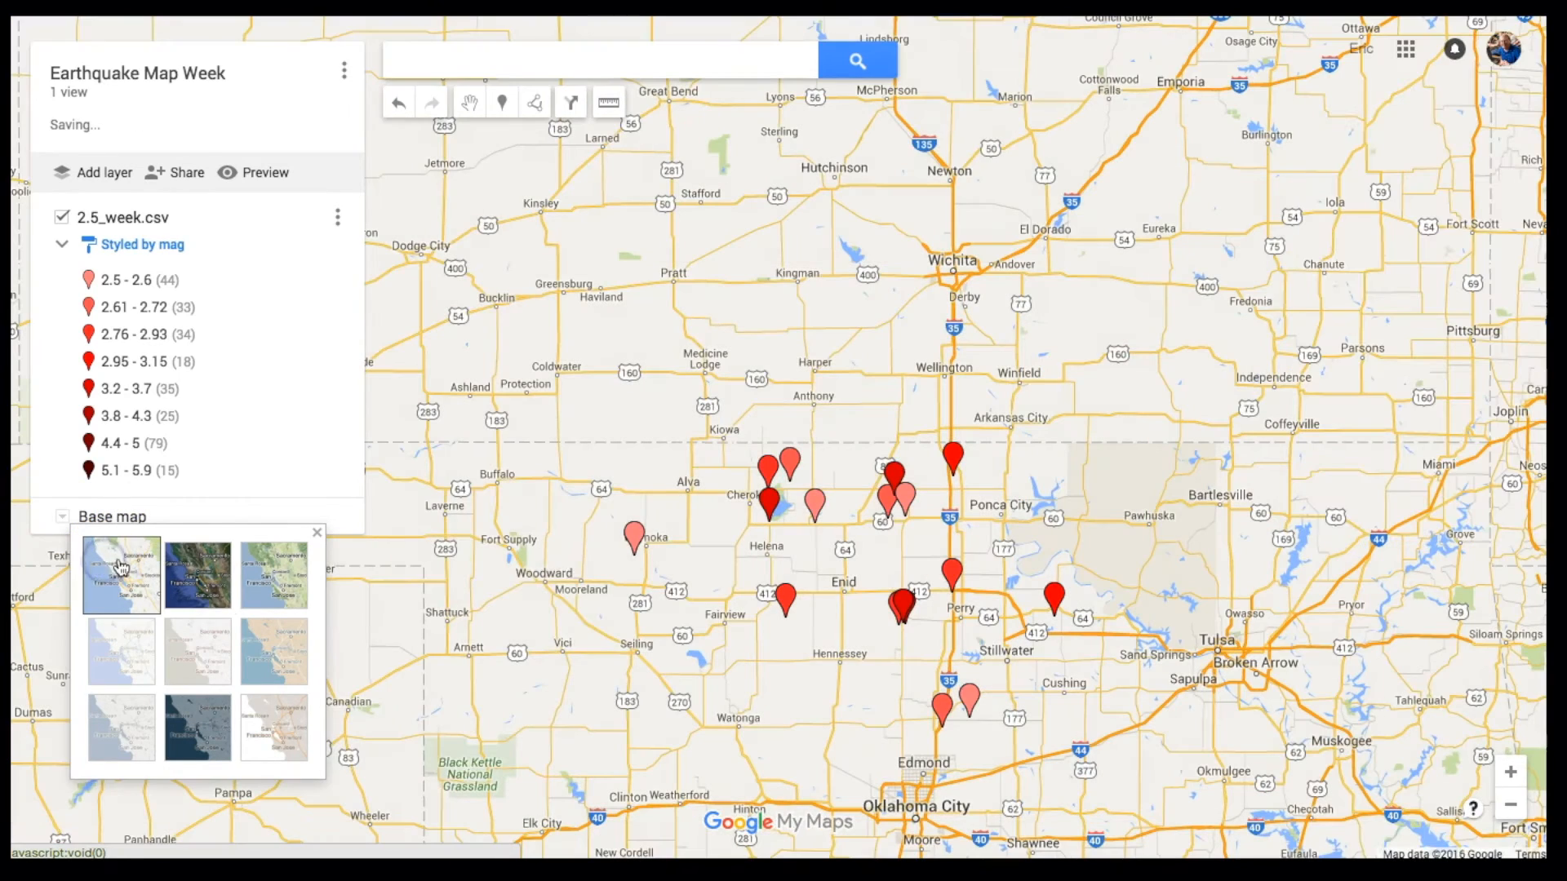